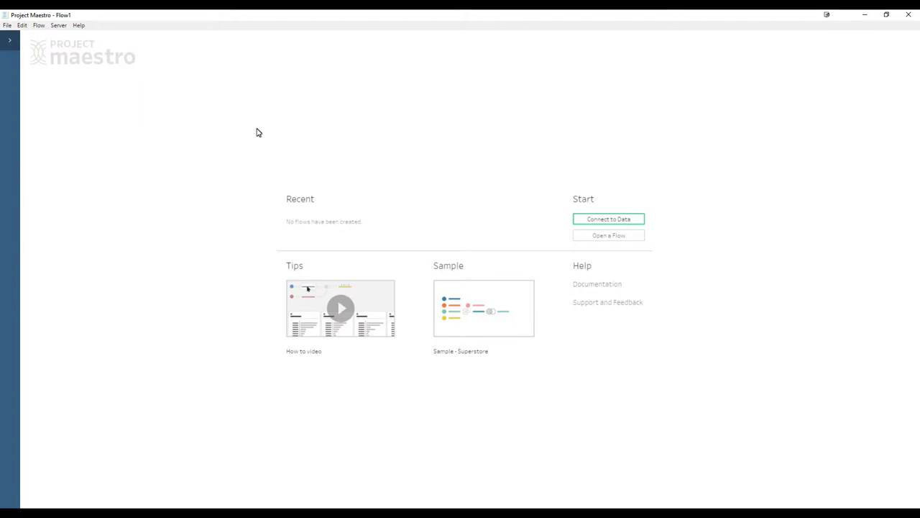
# Step: Connect to the text file Jul16-w1-flights scenario1.csv on the desktop as the flow's input
pyautogui.click(10, 44)
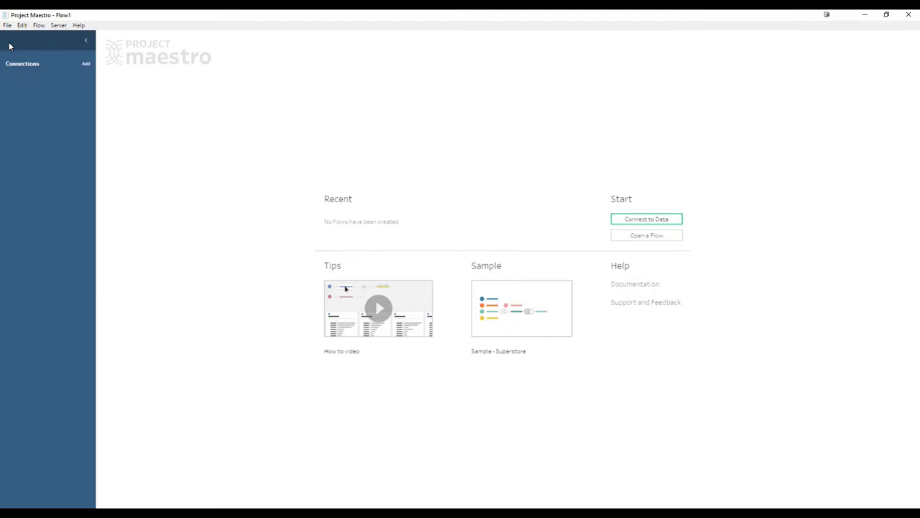
pyautogui.click(86, 65)
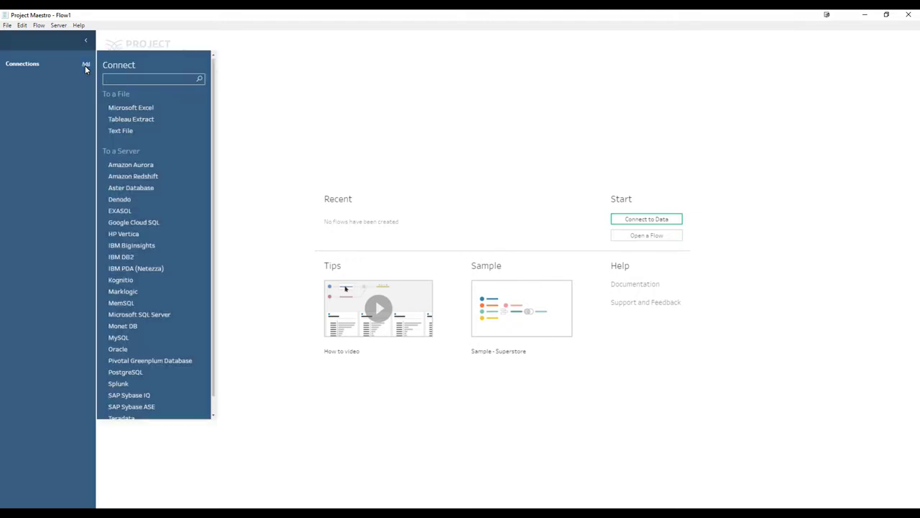
pyautogui.click(127, 134)
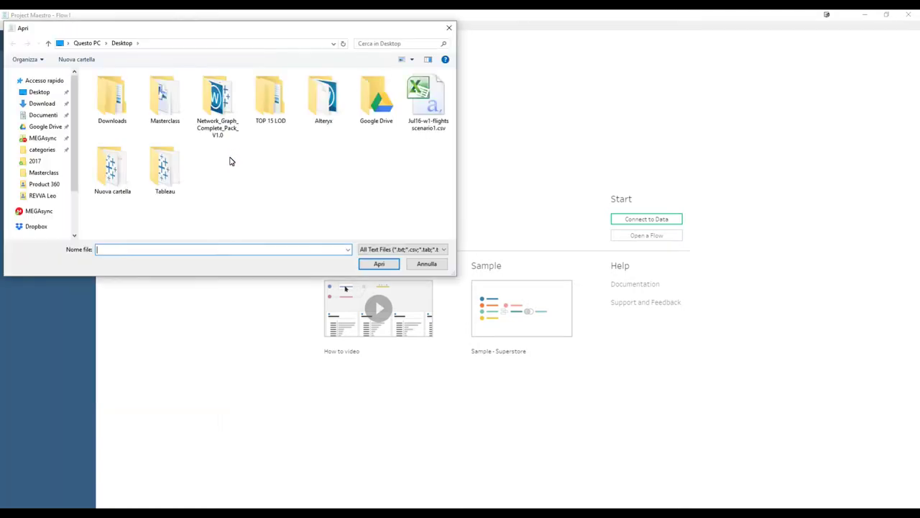
pyautogui.click(429, 110)
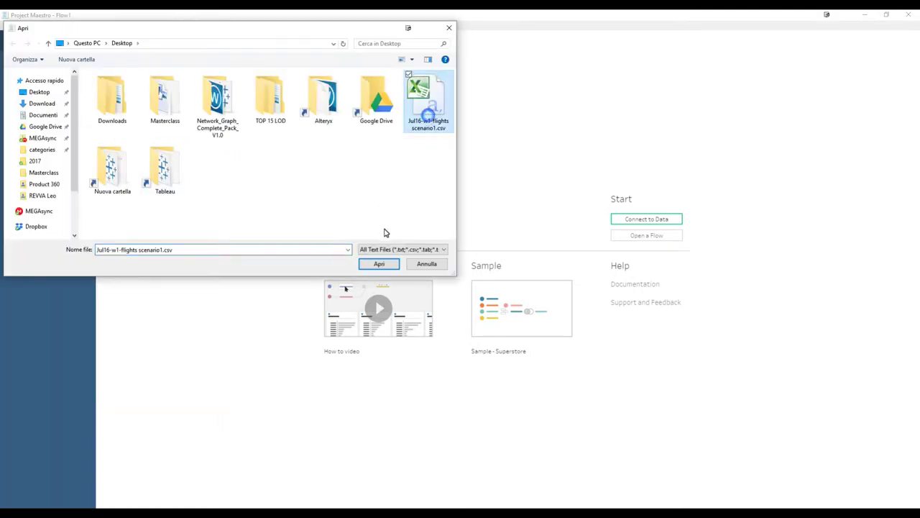
pyautogui.click(379, 264)
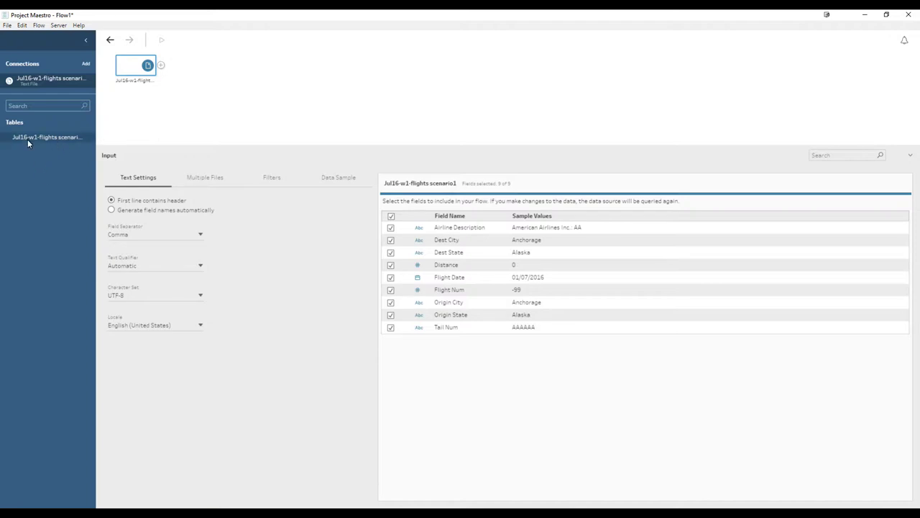
pyautogui.moveTo(27, 137); pyautogui.dragTo(21, 156)
# Step: Examine the input's text settings: the options for field separator, text qualifier, character set and locale
pyautogui.click(199, 236)
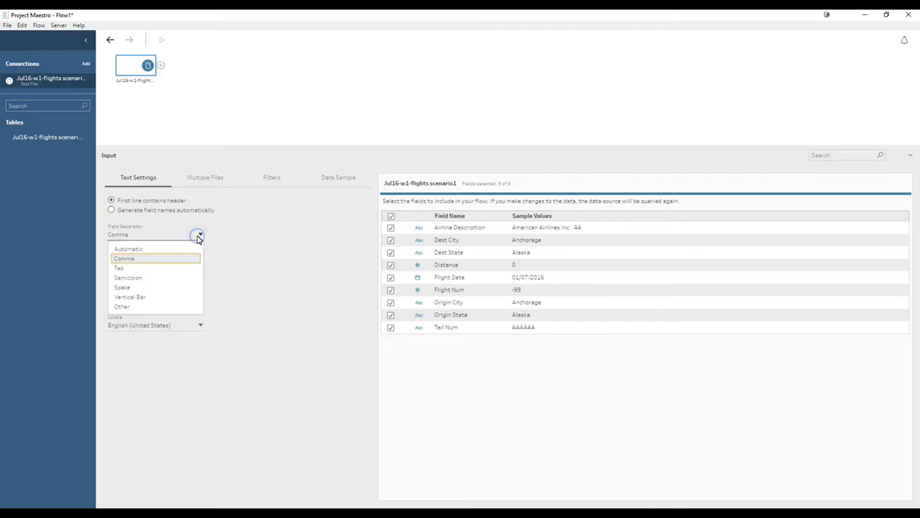
pyautogui.click(199, 237)
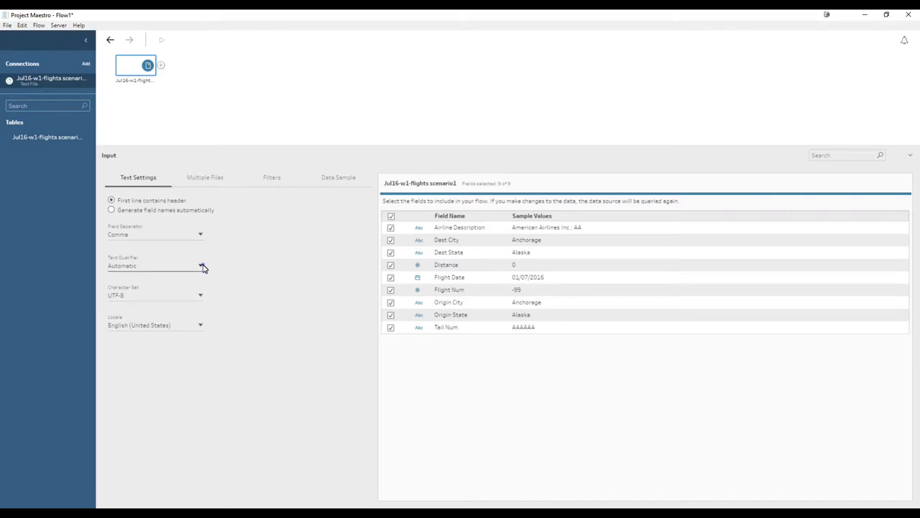
pyautogui.click(201, 267)
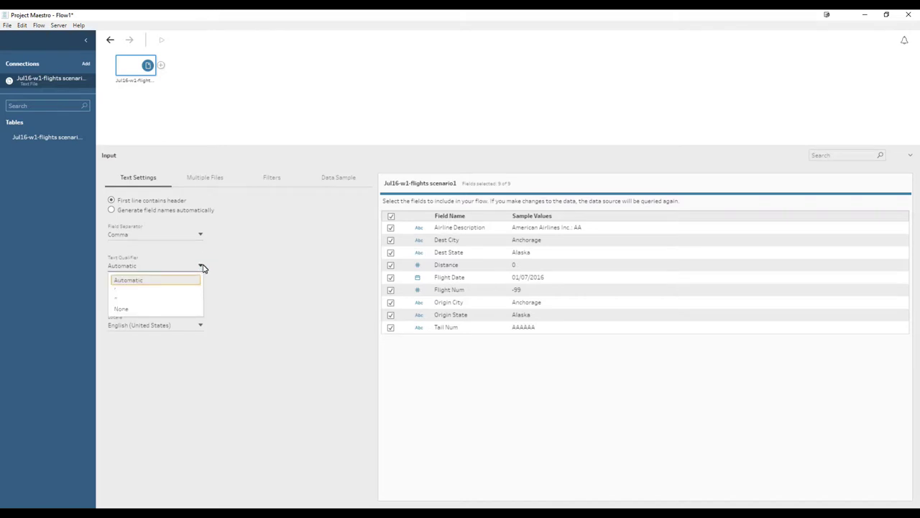
pyautogui.click(224, 265)
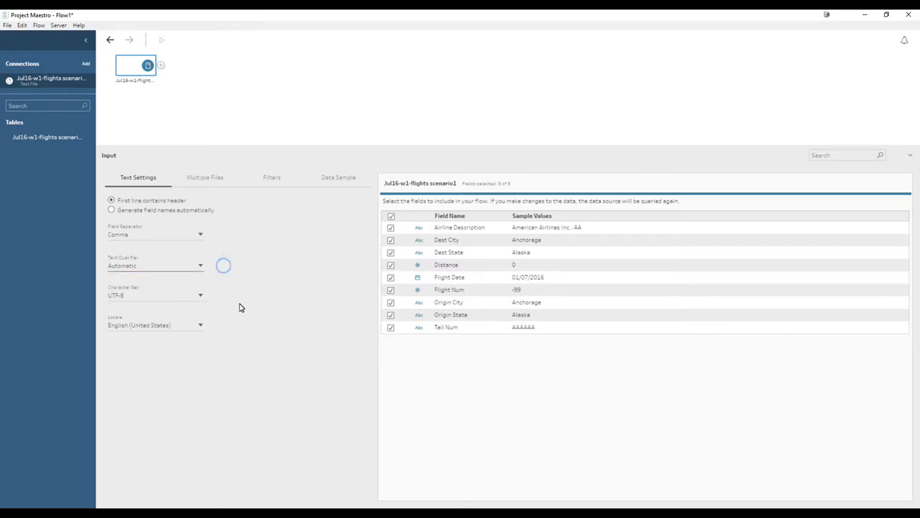
pyautogui.click(201, 297)
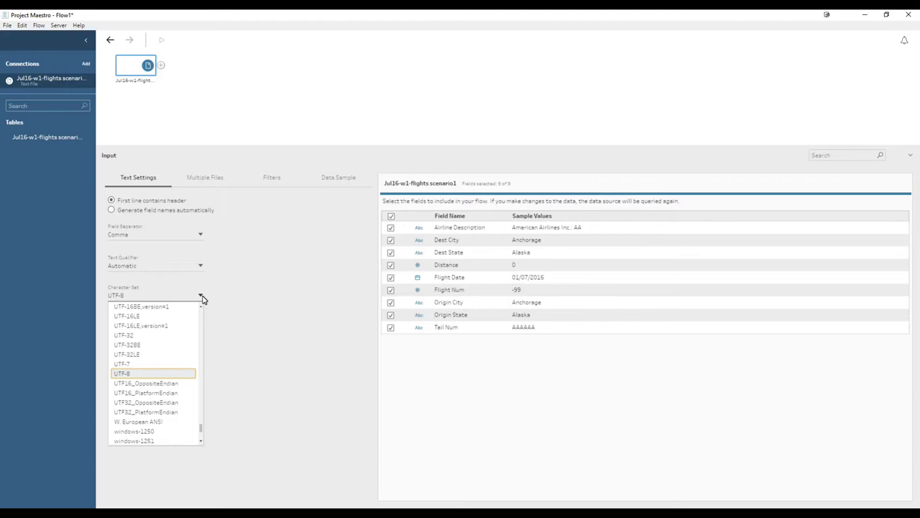
pyautogui.click(202, 297)
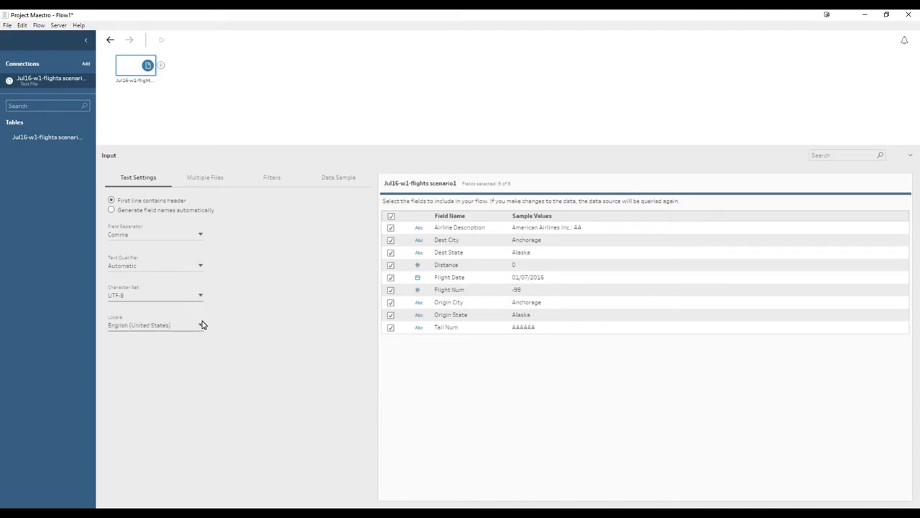
pyautogui.click(202, 328)
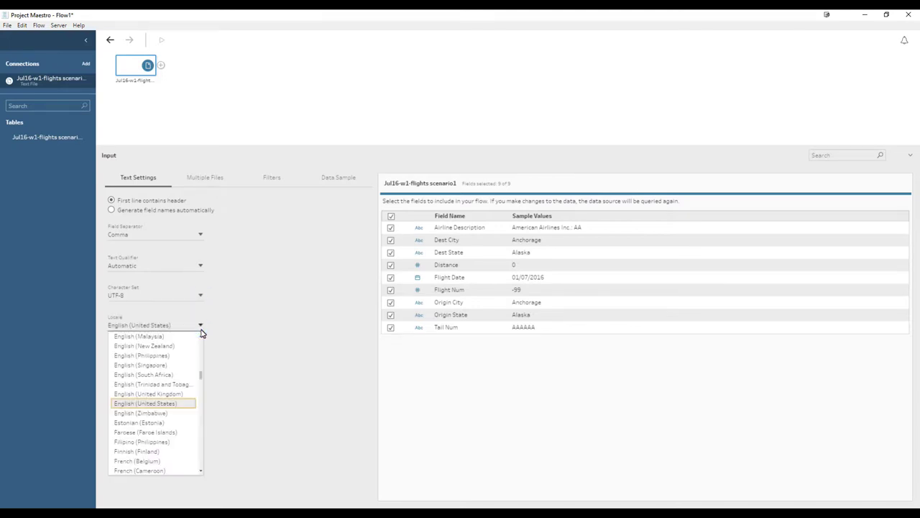
pyautogui.click(201, 329)
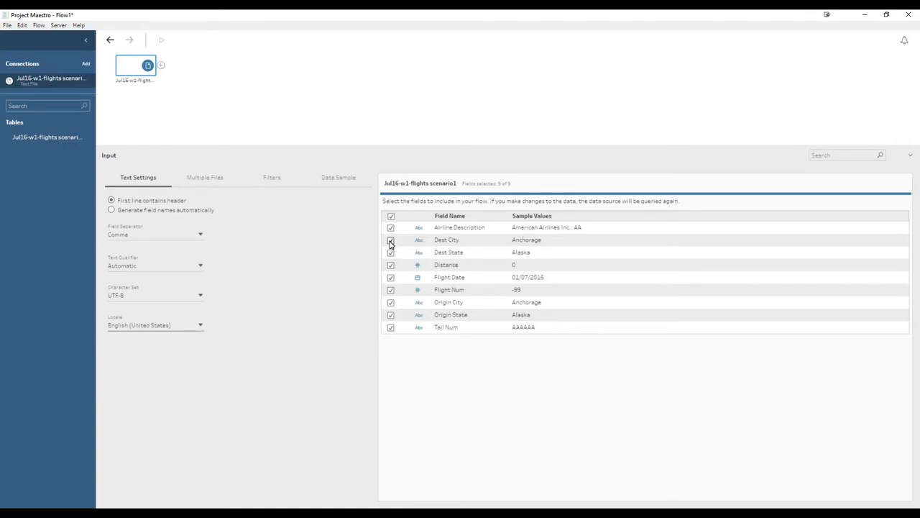
# Step: Exclude the Tail Num field from the flights input
pyautogui.click(391, 328)
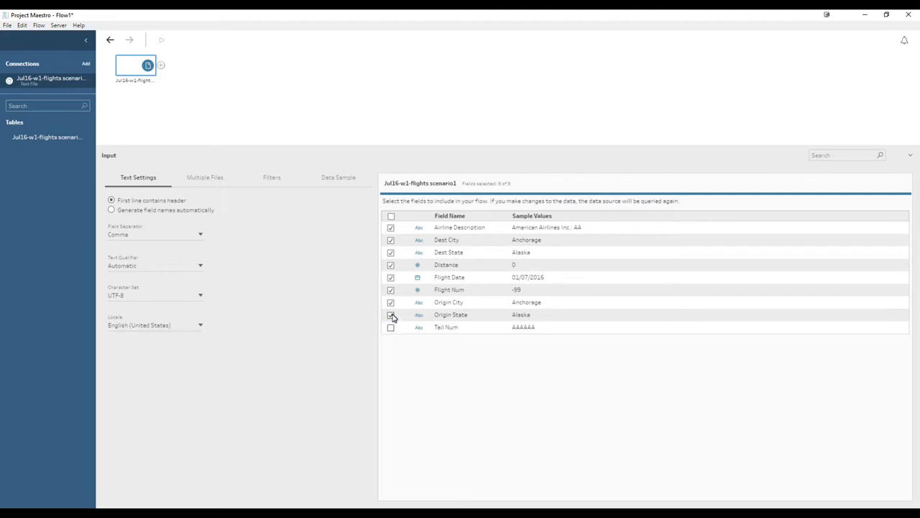
pyautogui.click(390, 328)
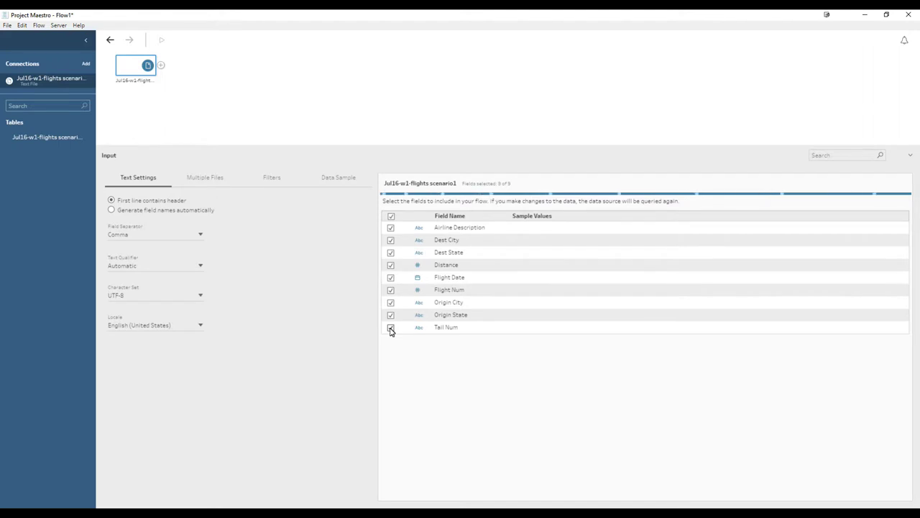
pyautogui.click(391, 327)
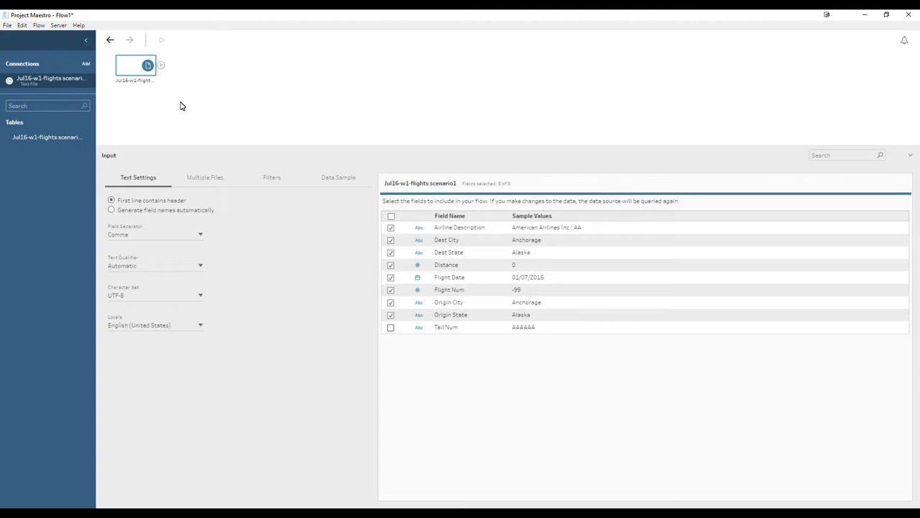
# Step: Add a cleaning step after the flights input and inspect the Distance and Flight Num distributions
pyautogui.click(161, 67)
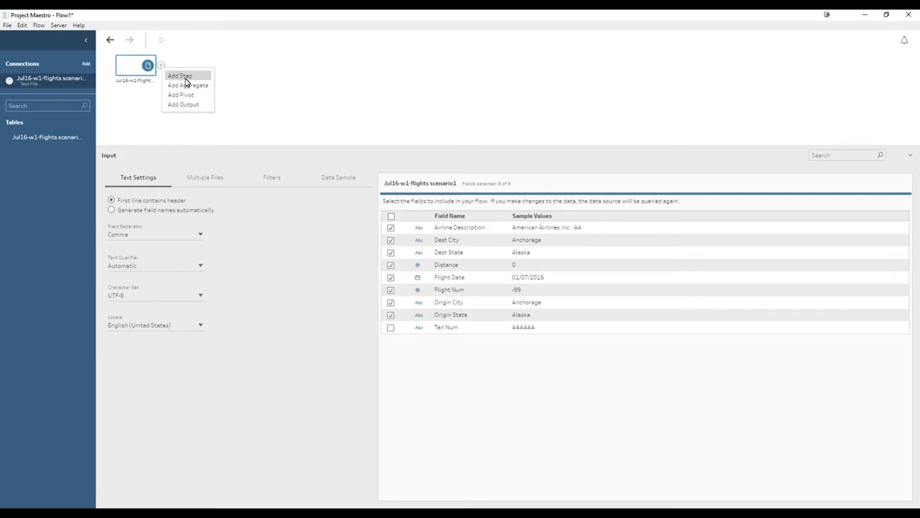
pyautogui.click(184, 77)
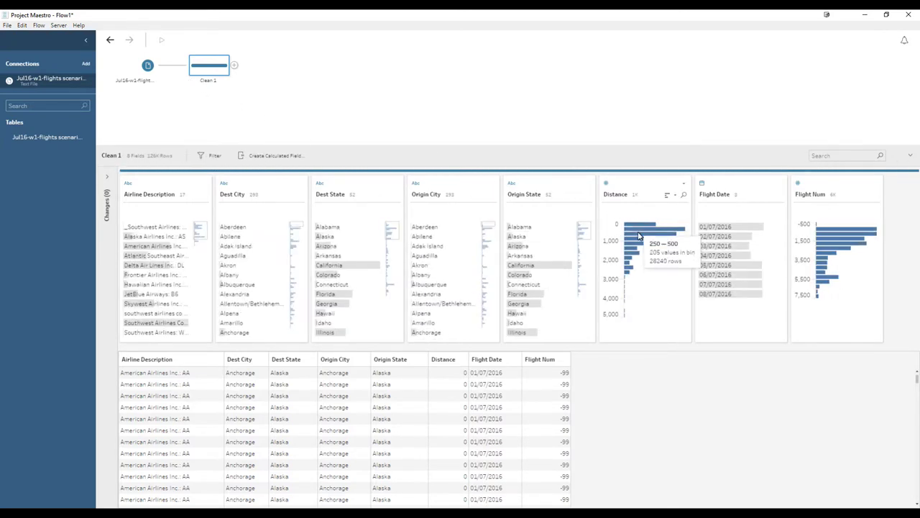
pyautogui.moveTo(629, 276)
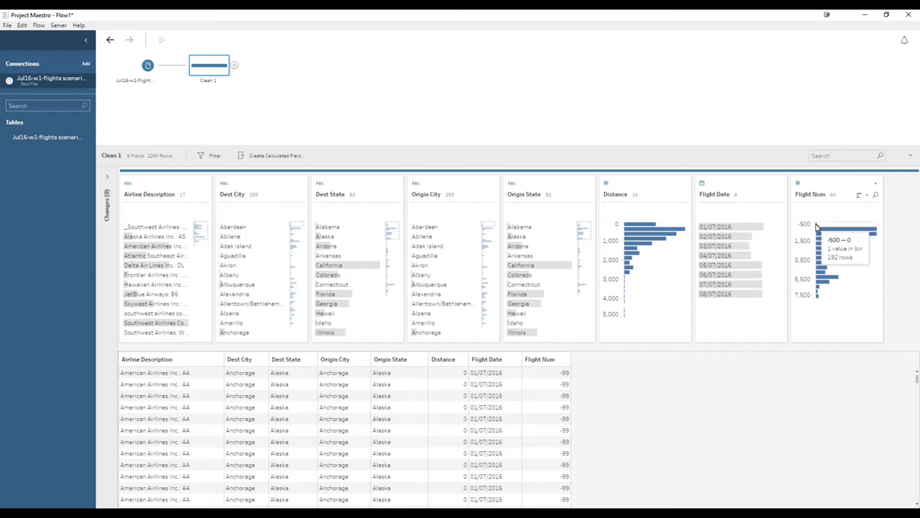
pyautogui.moveTo(823, 246)
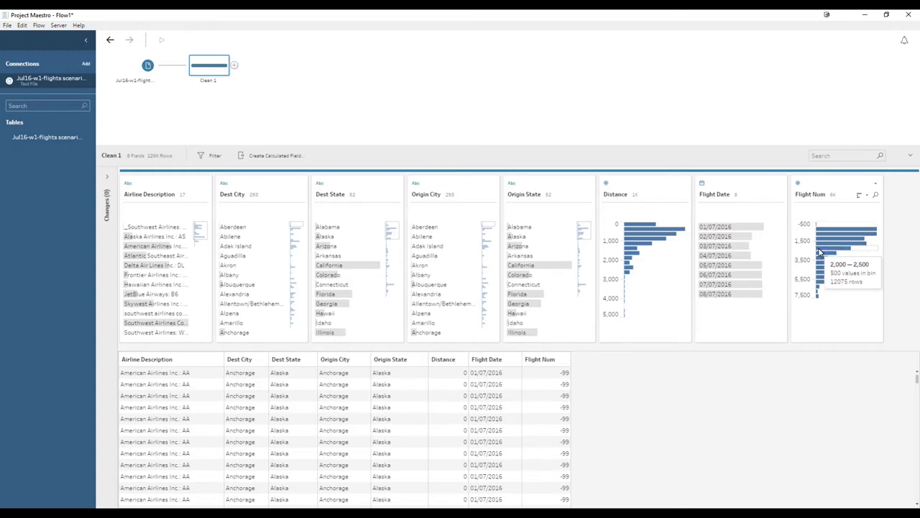
# Step: Switch the Flight Num field to the Detail view state and look through its individual values
pyautogui.click(876, 183)
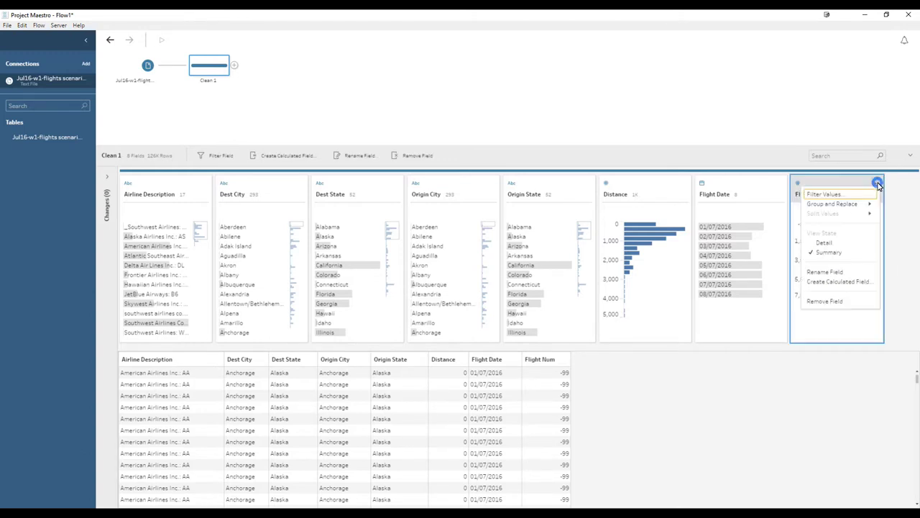
pyautogui.click(824, 243)
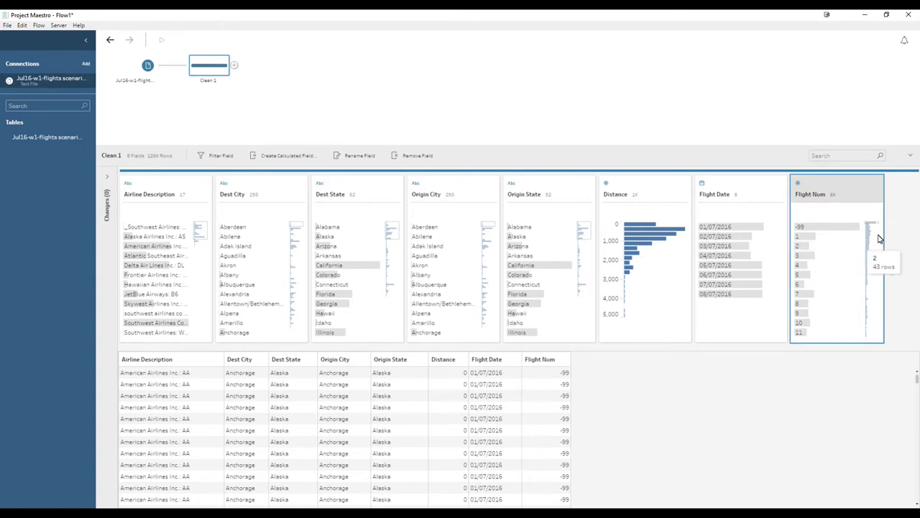
pyautogui.scroll(-10, 823, 281)
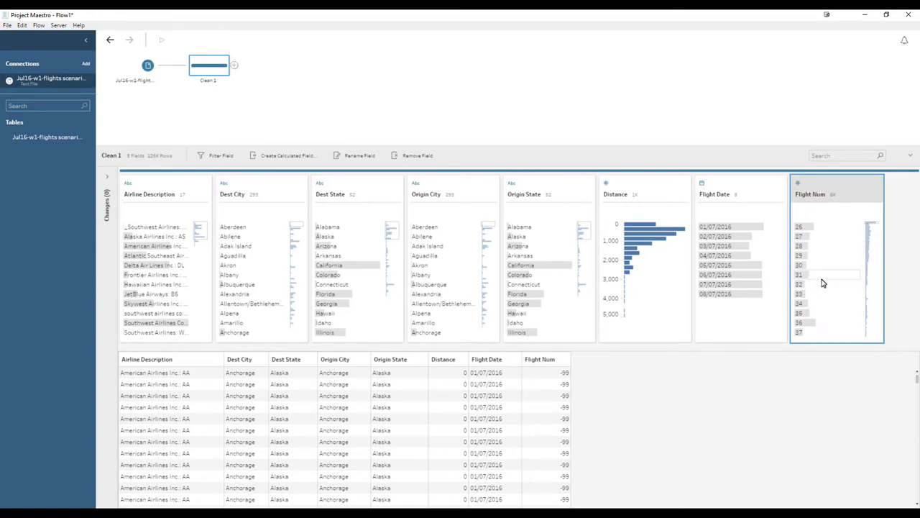
pyautogui.scroll(10, 824, 281)
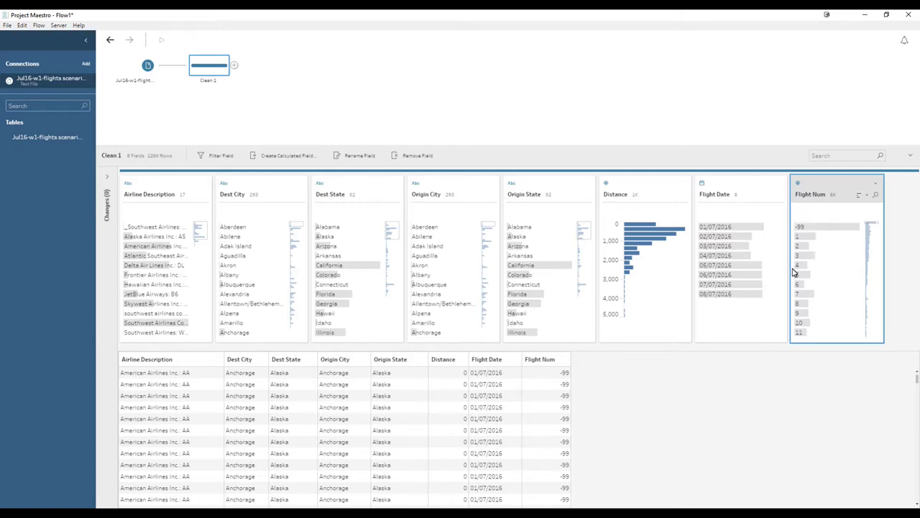
# Step: Exclude the value -99 from the Flight Num field
pyautogui.moveTo(830, 230)
pyautogui.click(831, 229)
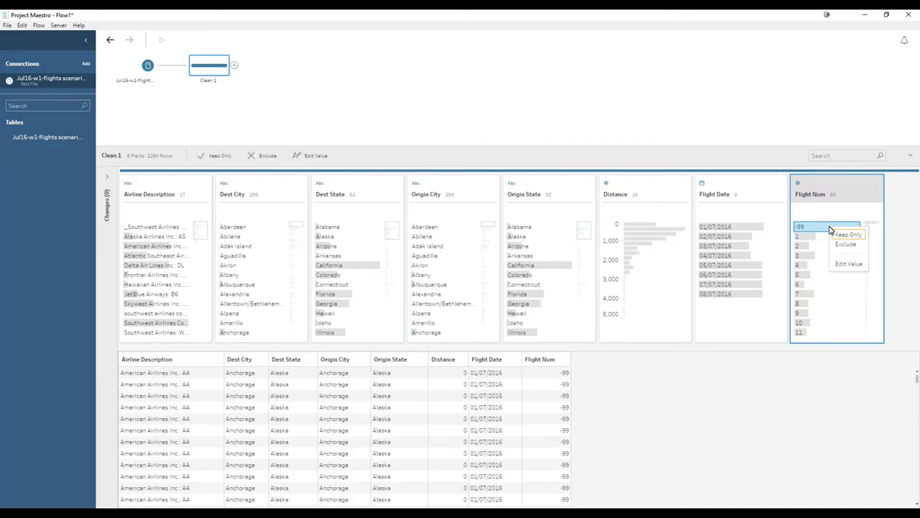
pyautogui.click(843, 244)
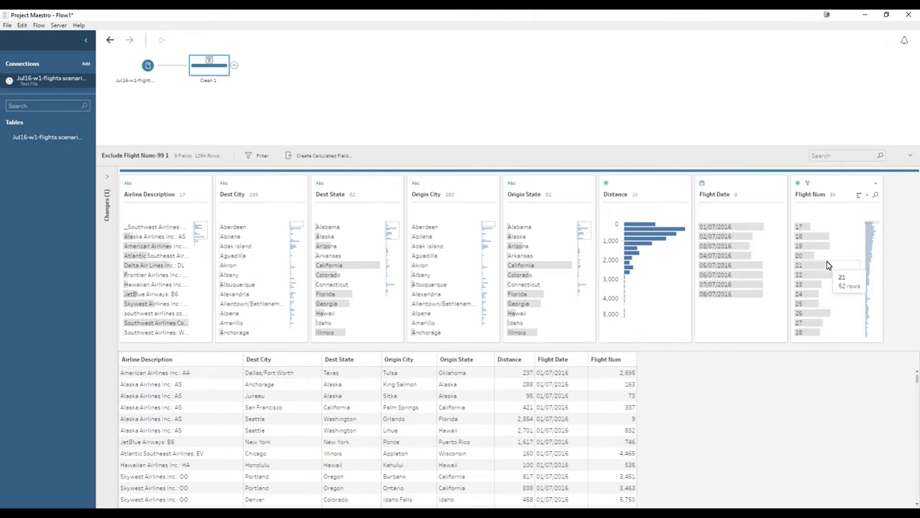
pyautogui.scroll(15, 827, 264)
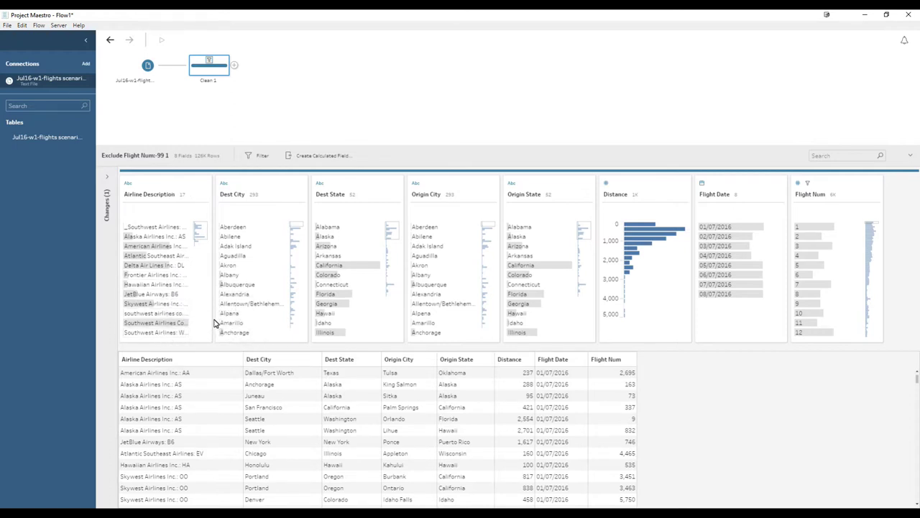
# Step: Widen the Airline Description field, try an automatic split of its values, and undo that split
pyautogui.moveTo(214, 324); pyautogui.dragTo(257, 314)
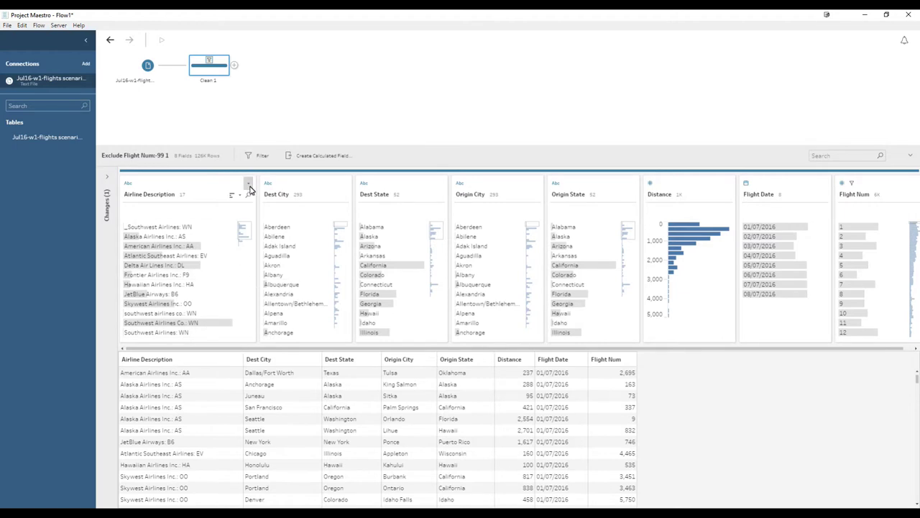
pyautogui.click(249, 185)
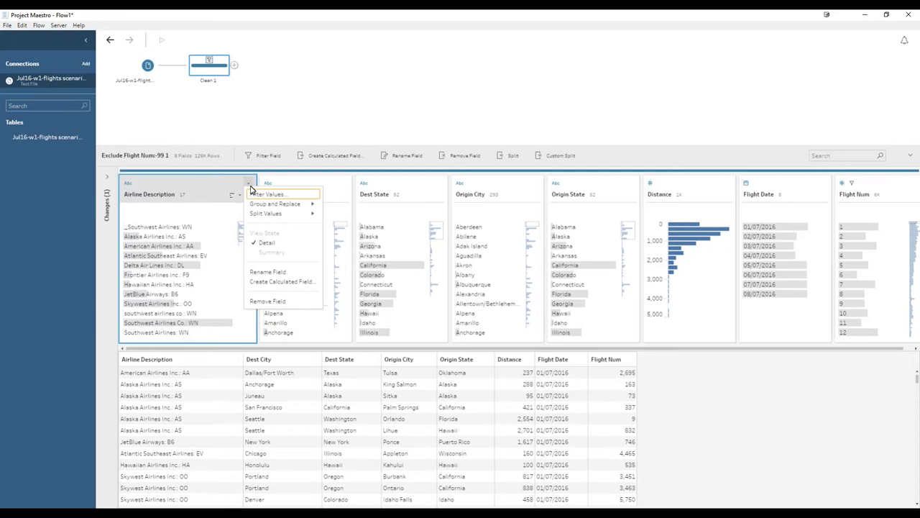
pyautogui.moveTo(256, 215)
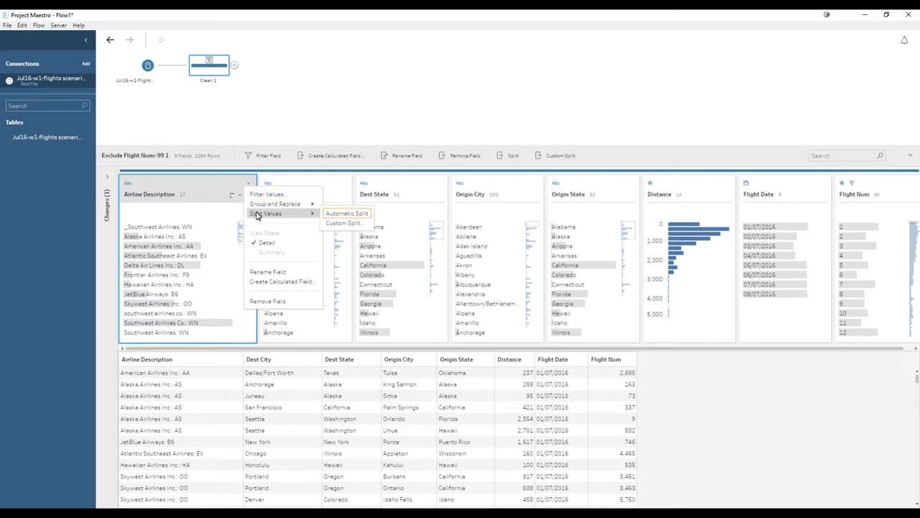
pyautogui.click(340, 215)
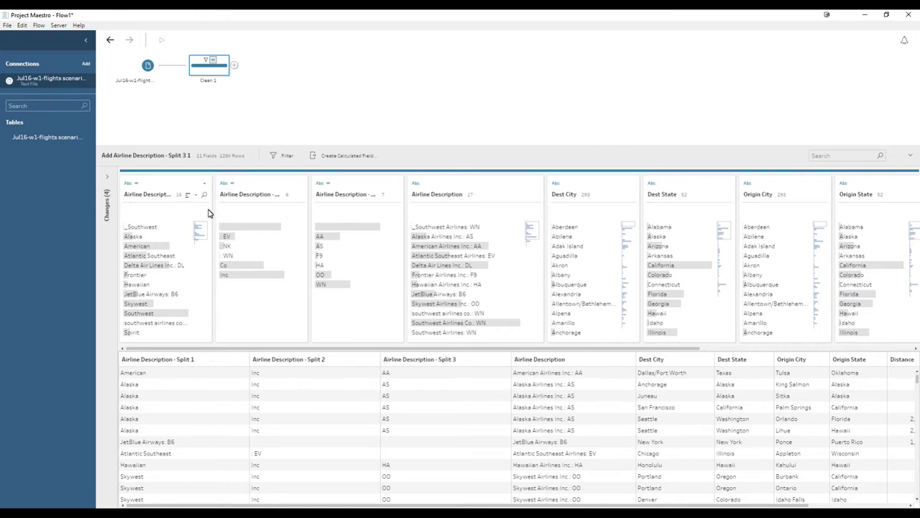
pyautogui.moveTo(213, 210); pyautogui.dragTo(240, 209)
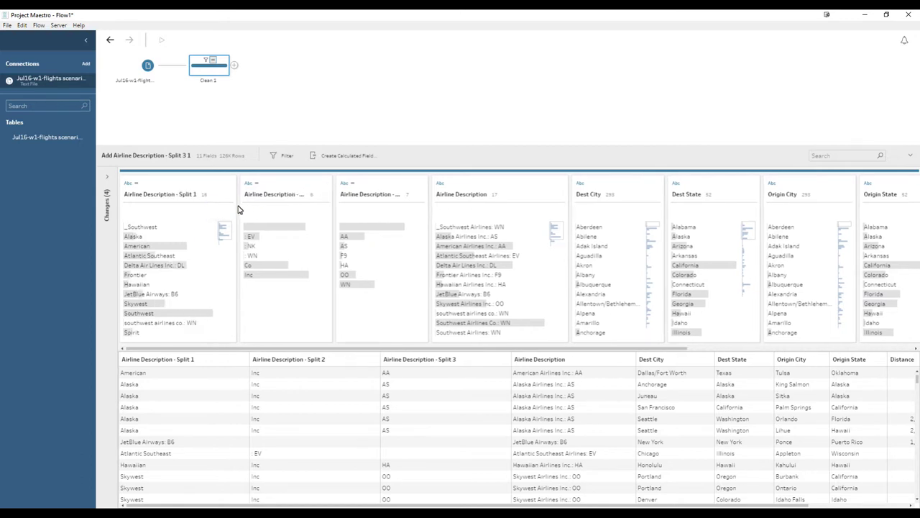
pyautogui.moveTo(489, 230)
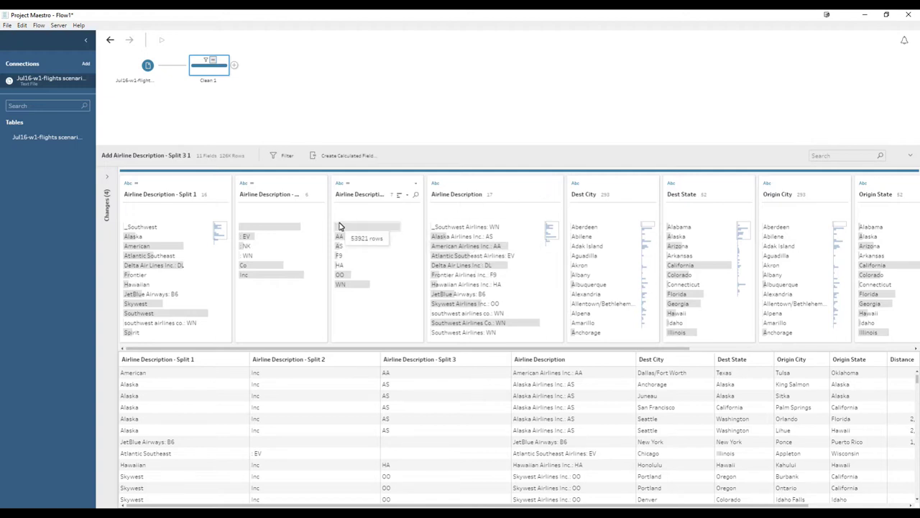
pyautogui.click(110, 40)
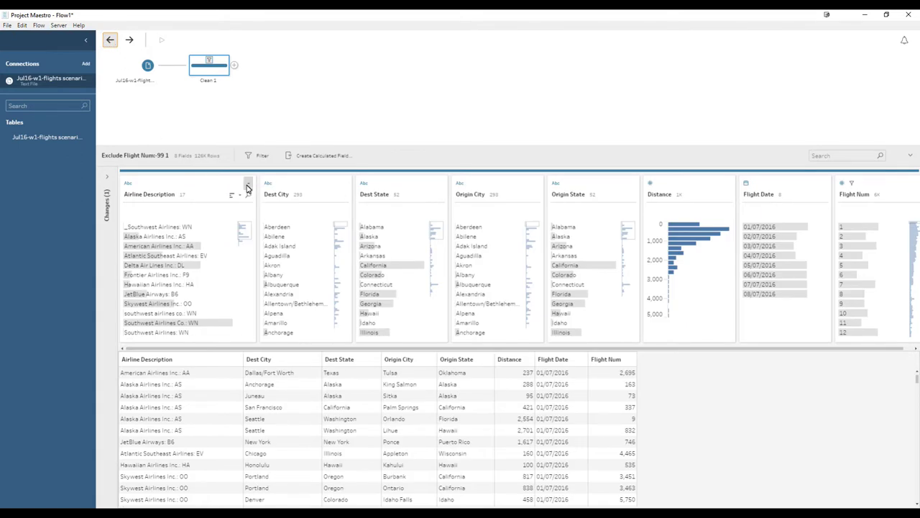
# Step: Apply a custom split to the Airline Description field, using a colon as the separator and splitting off the first 2 fields
pyautogui.click(249, 186)
pyautogui.moveTo(263, 213)
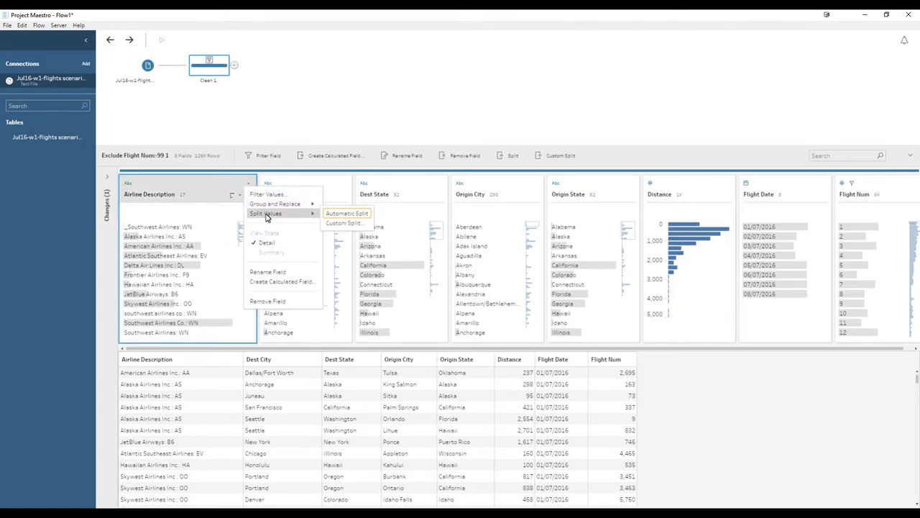
pyautogui.click(338, 223)
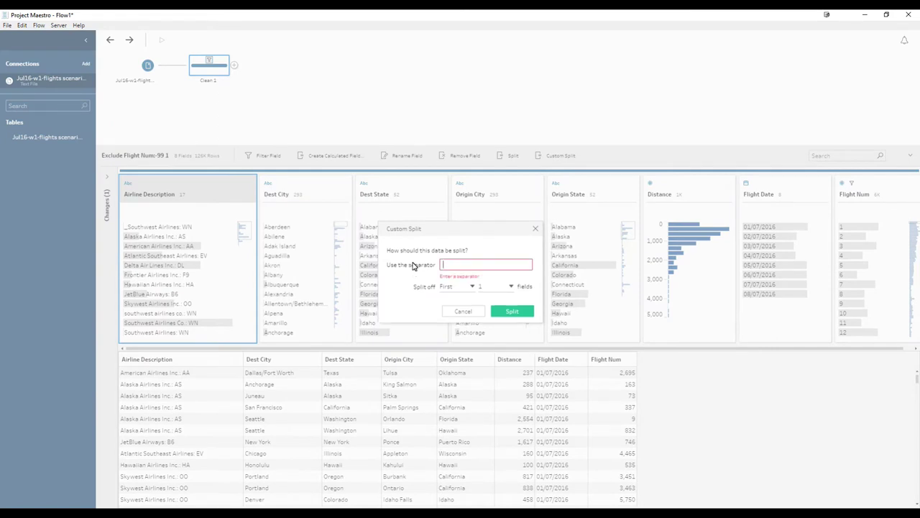
pyautogui.click(501, 286)
pyautogui.click(490, 305)
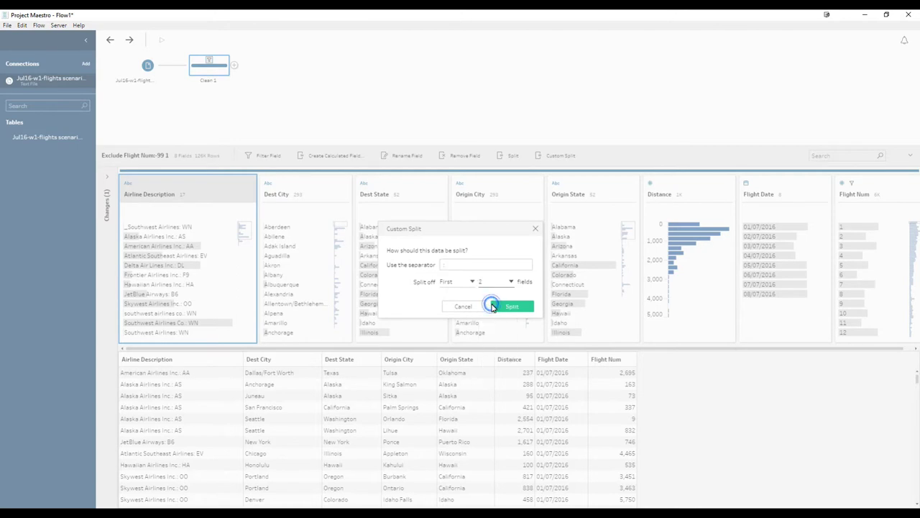
pyautogui.click(517, 308)
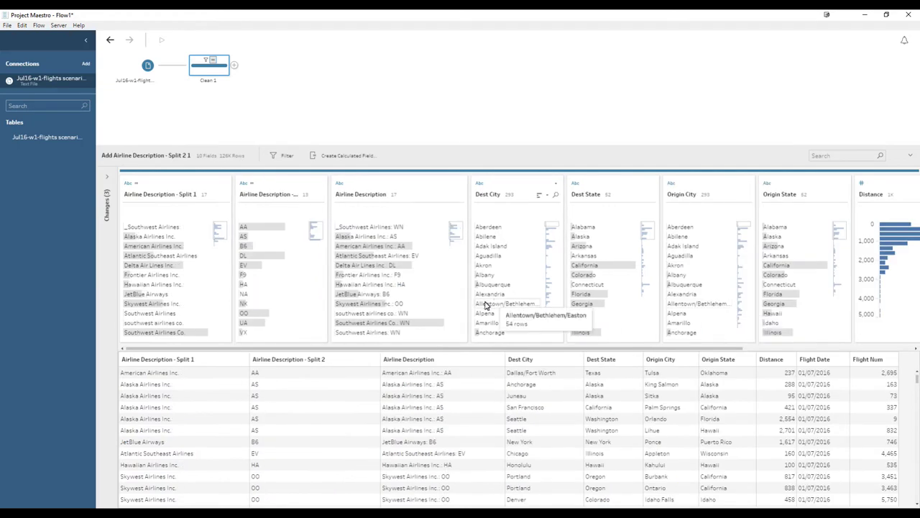
# Step: Remove the original Airline Description field, keeping its two split fields
pyautogui.click(422, 189)
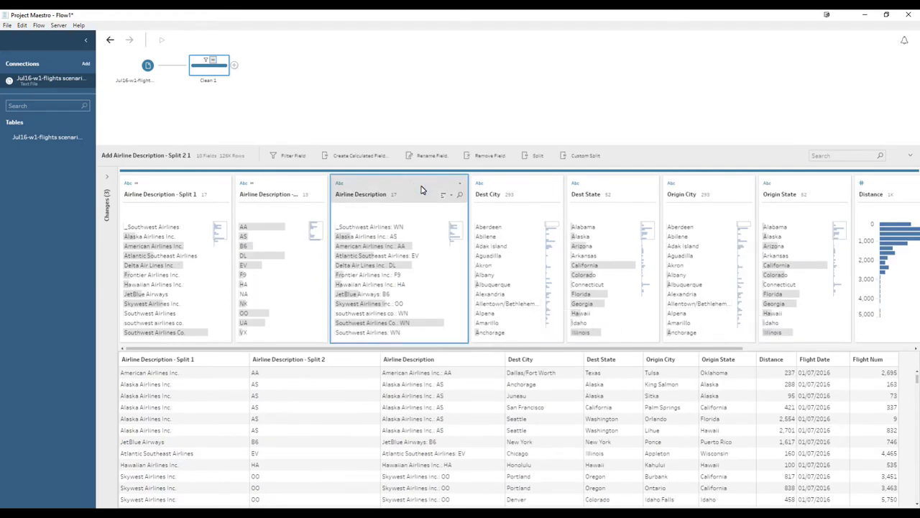
pyautogui.click(460, 184)
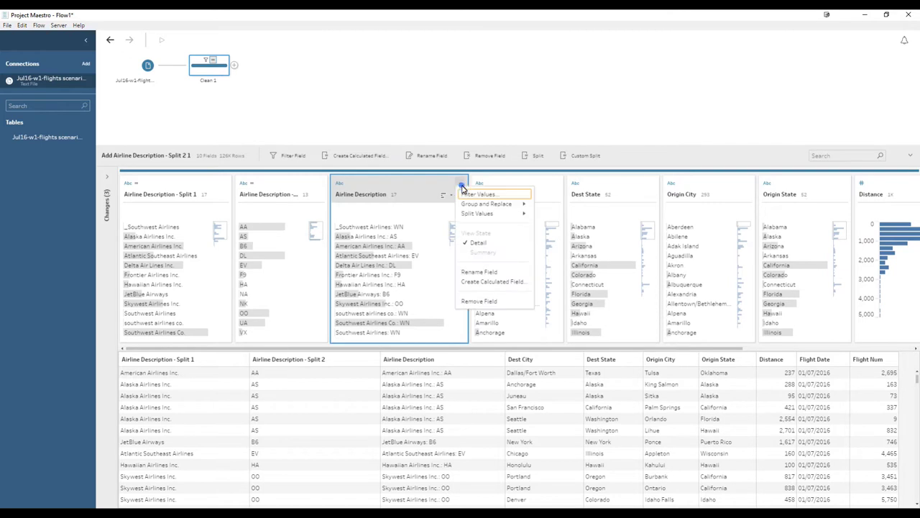
pyautogui.click(464, 302)
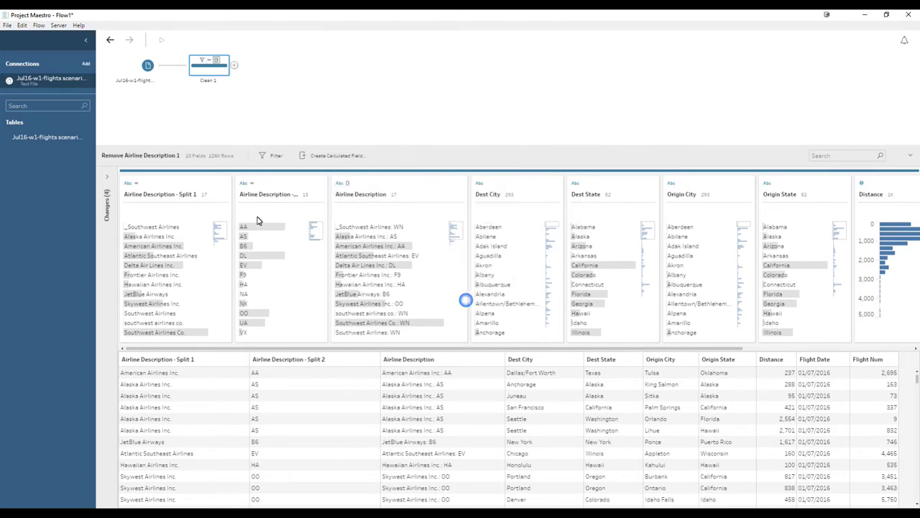
# Step: Rename the Airline Description - Split 1 field as Aeroporto and the Split 2 field as Codice aero
pyautogui.doubleClick(156, 197)
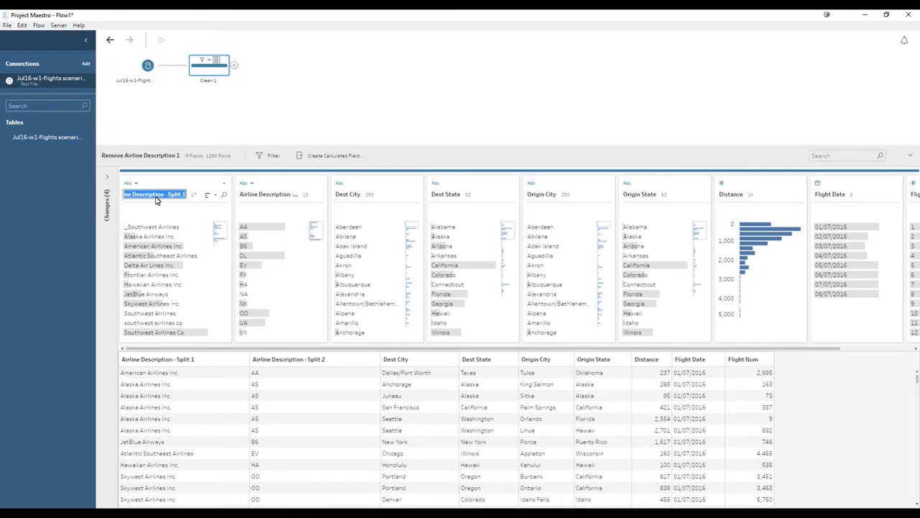
pyautogui.write('Aeroporto')
pyautogui.doubleClick(254, 199)
pyautogui.write('Codice aero')
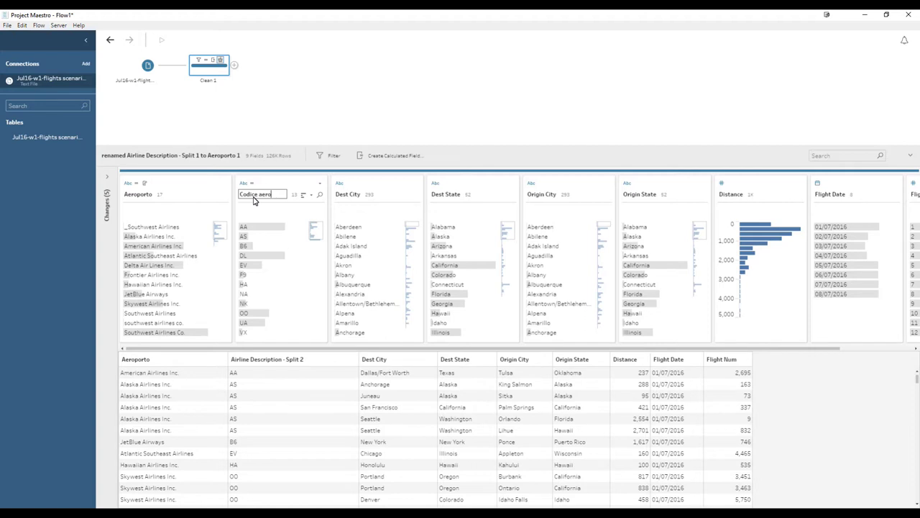
pyautogui.click(309, 95)
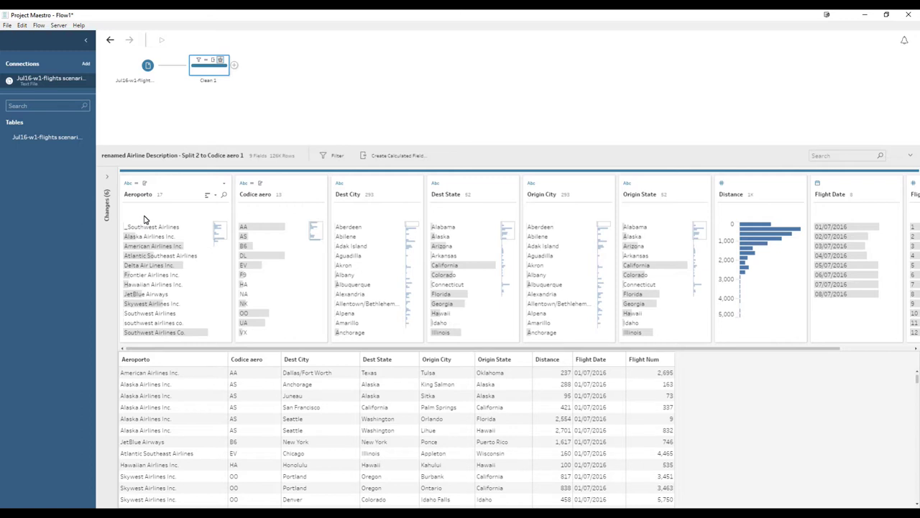
# Step: Edit the value _Southwest Airlines in the Aeroporto field to read Southwest Airlines, without the leading underscore
pyautogui.moveTo(128, 230)
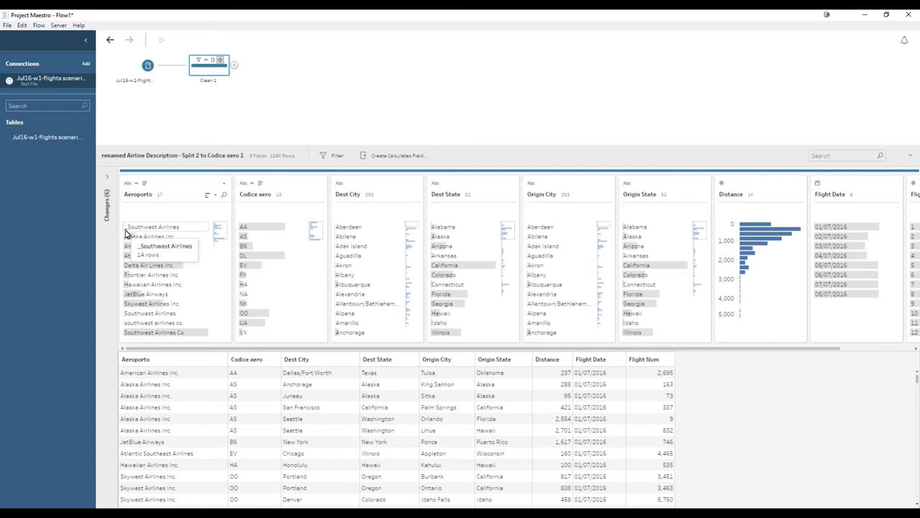
pyautogui.moveTo(140, 325)
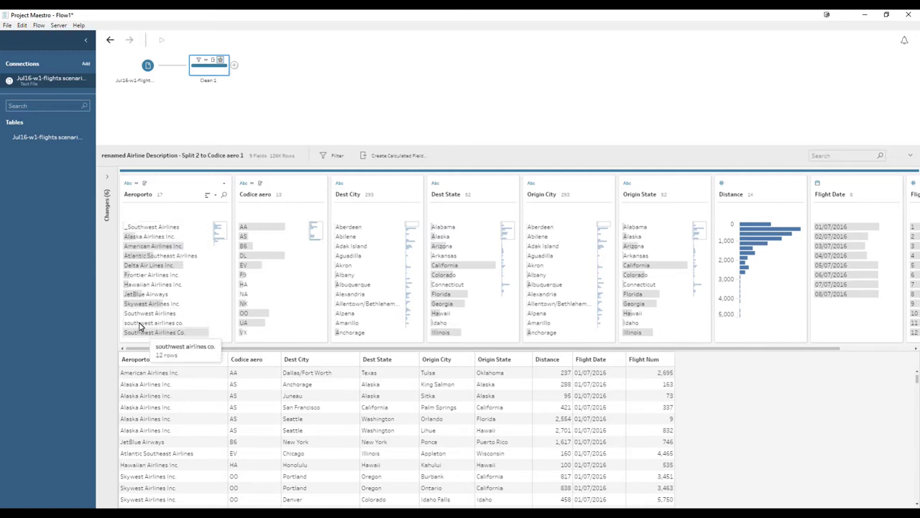
pyautogui.click(130, 228)
pyautogui.rightClick(130, 228)
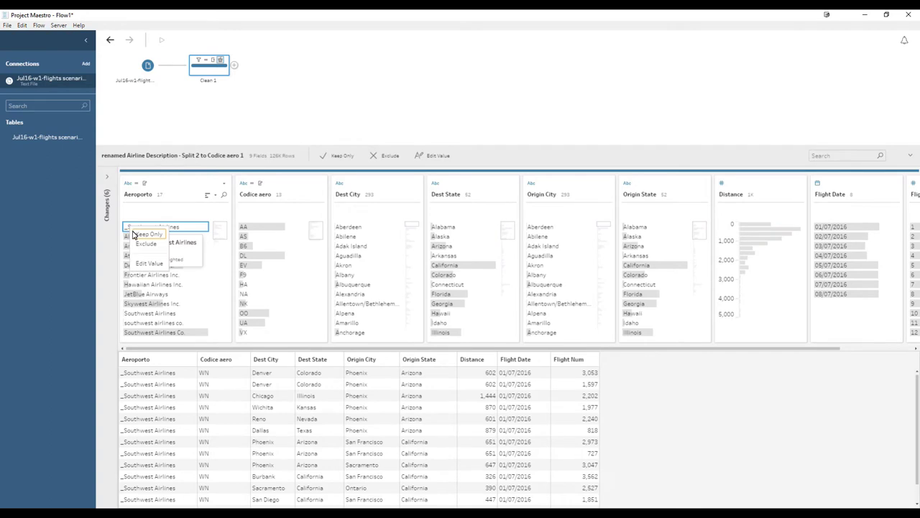
pyautogui.click(148, 260)
pyautogui.click(126, 230)
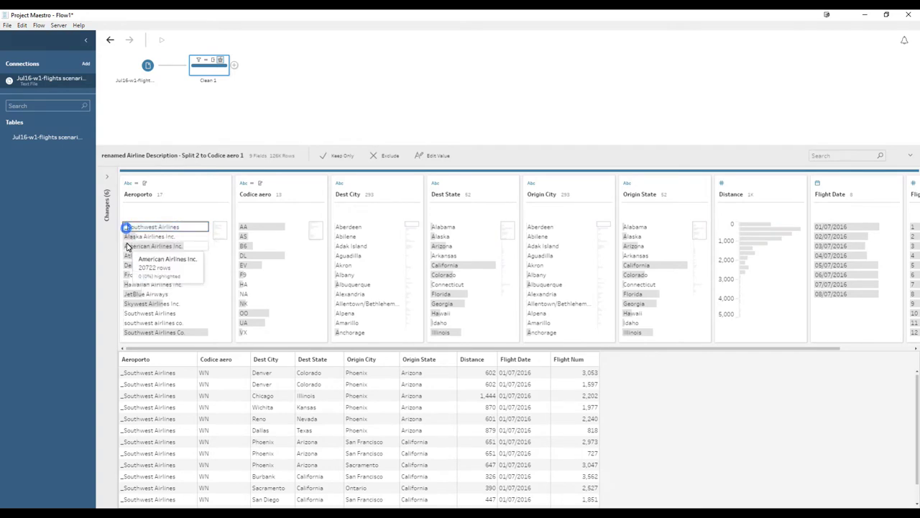
pyautogui.press('Delete')
pyautogui.press('Return')
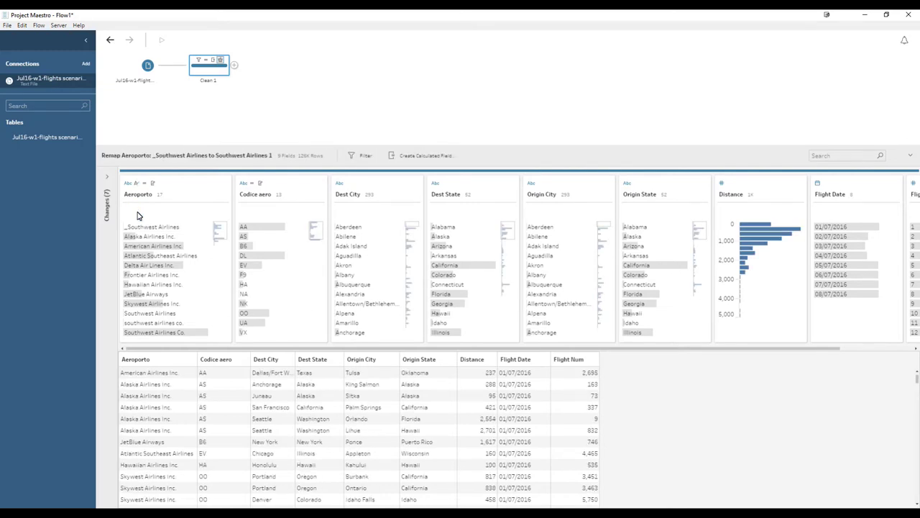
# Step: Group and replace the Aeroporto values by Pronunciation, and review the Southwest Airlines Co. group before leaving the group editor
pyautogui.scroll(-2, 157, 288)
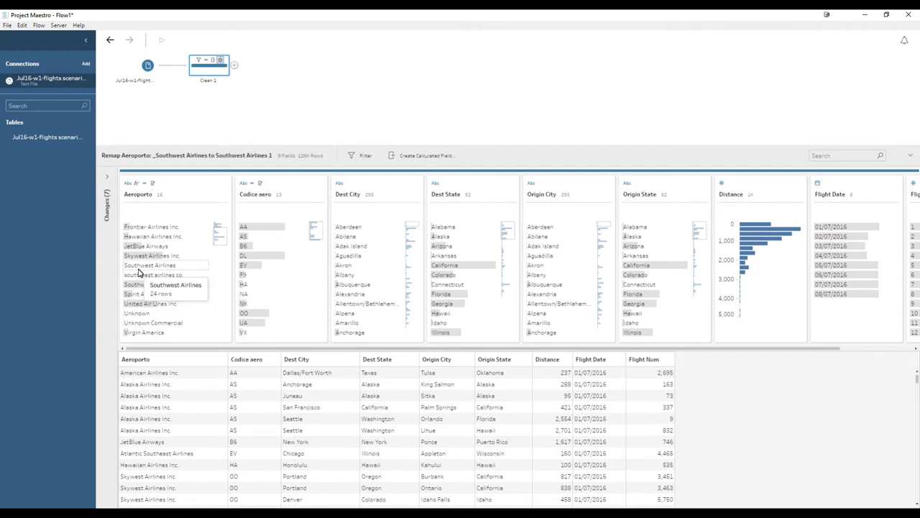
pyautogui.click(153, 266)
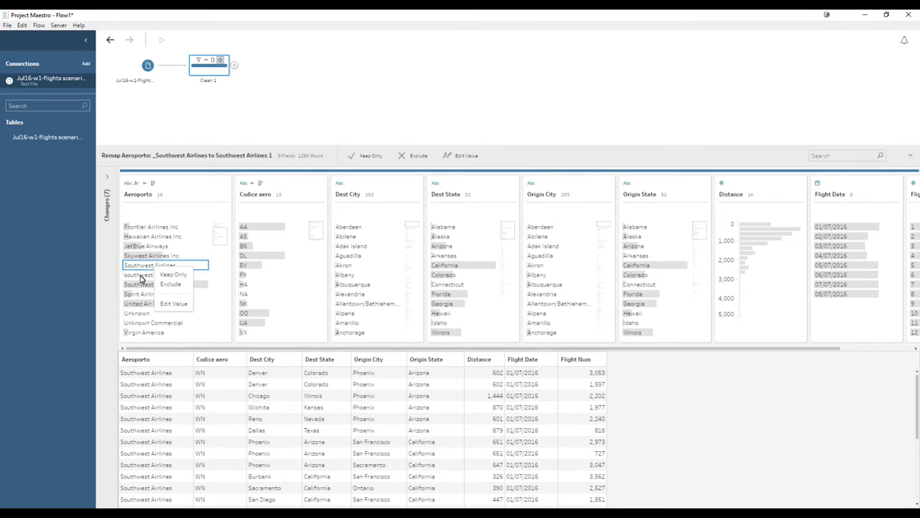
pyautogui.click(204, 186)
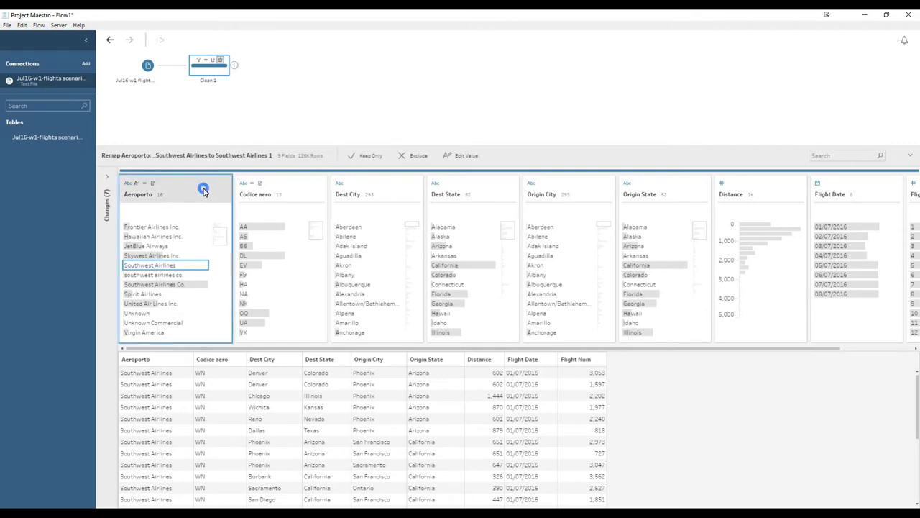
pyautogui.click(225, 186)
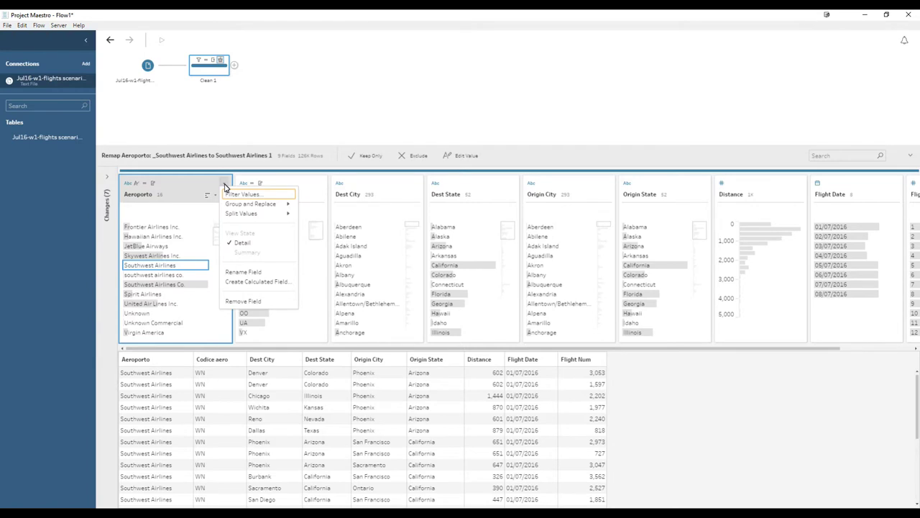
pyautogui.moveTo(240, 205)
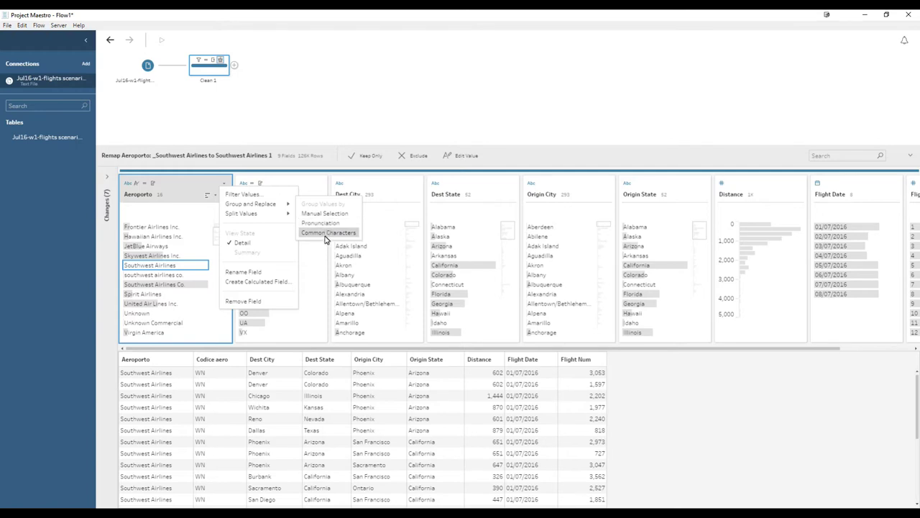
pyautogui.click(322, 226)
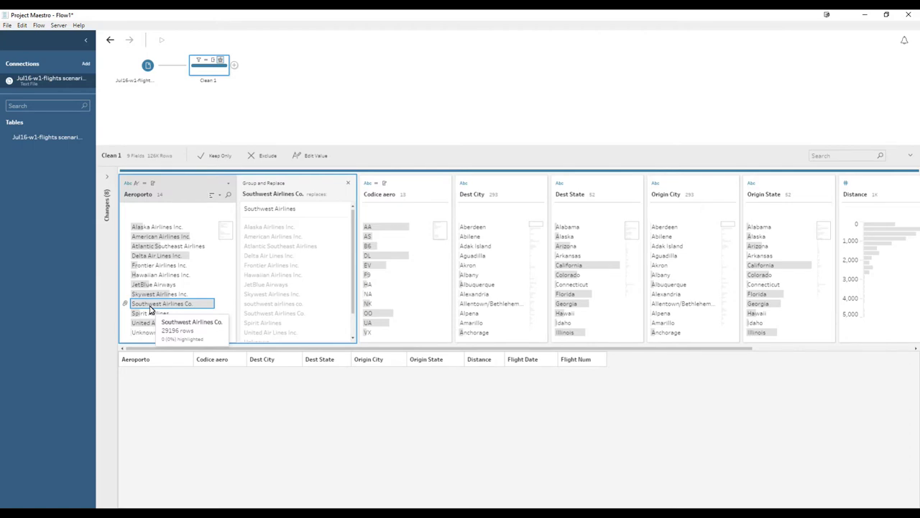
pyautogui.scroll(-1, 146, 301)
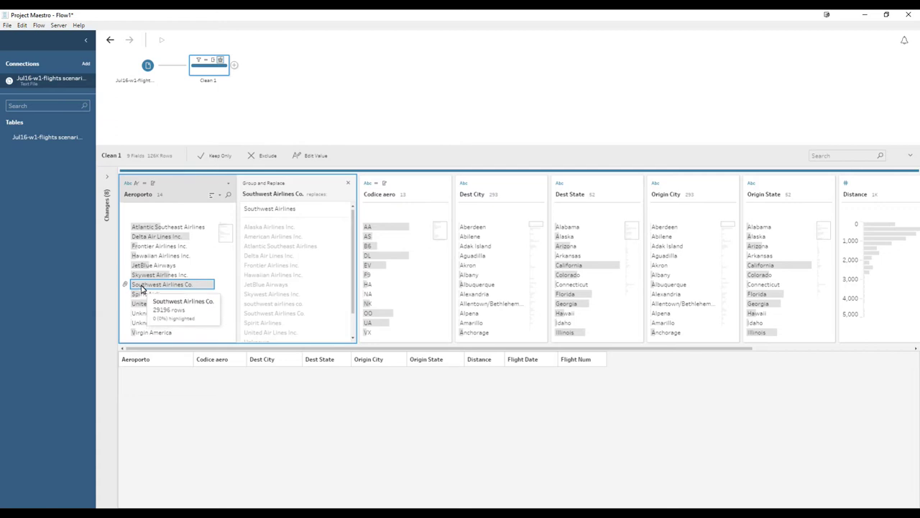
pyautogui.scroll(-2, 255, 297)
pyautogui.scroll(2, 255, 298)
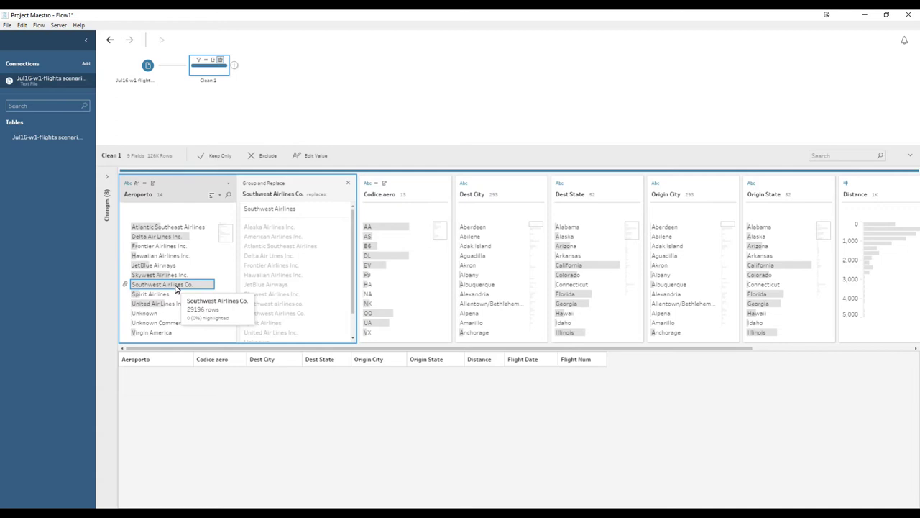
pyautogui.click(348, 186)
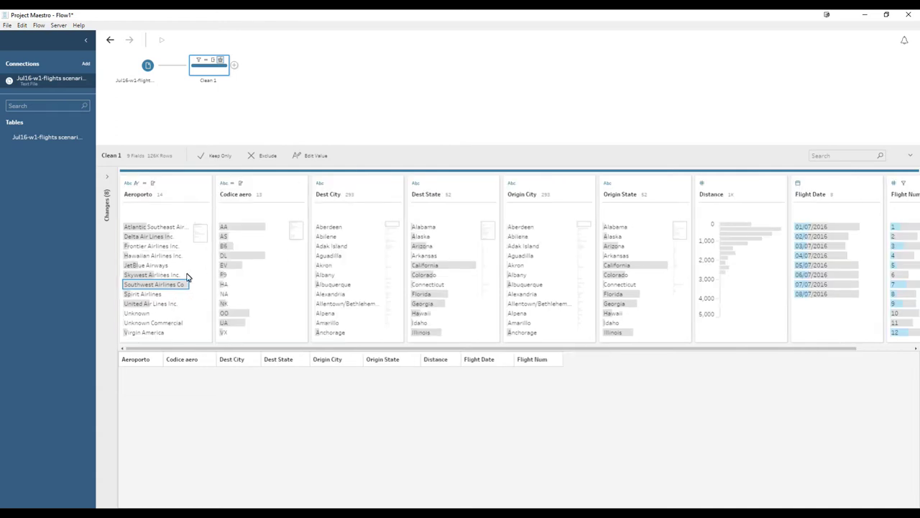
pyautogui.click(159, 286)
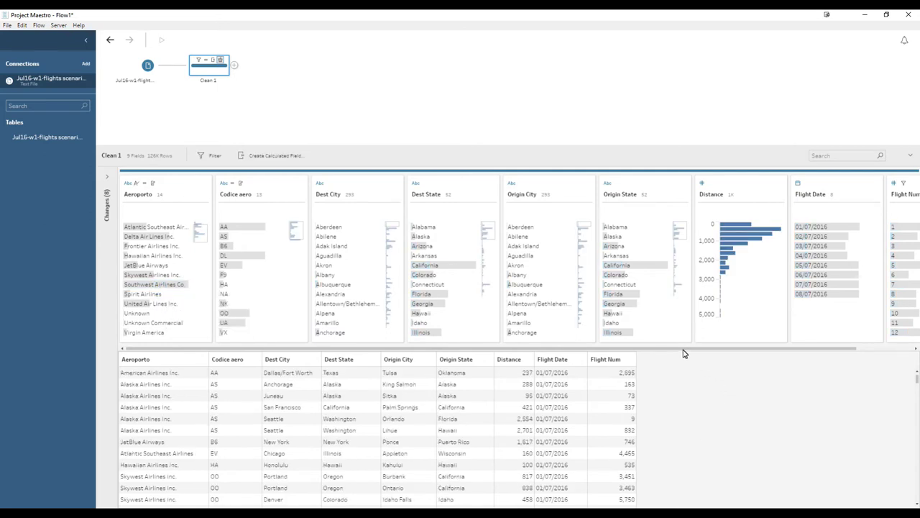
# Step: Create a calculated field from Origin State with the formula [Origin State]=[Dest State]
pyautogui.moveTo(737, 356); pyautogui.dragTo(764, 363)
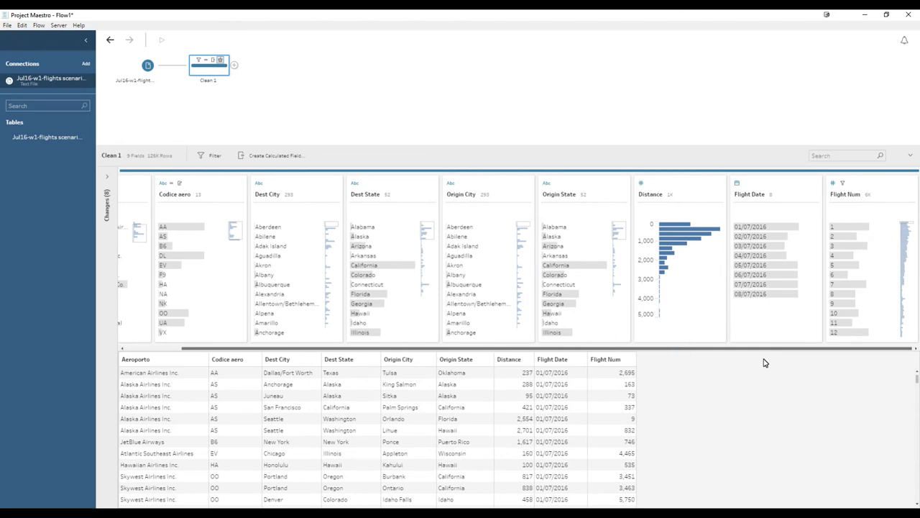
pyautogui.moveTo(765, 363); pyautogui.dragTo(668, 361)
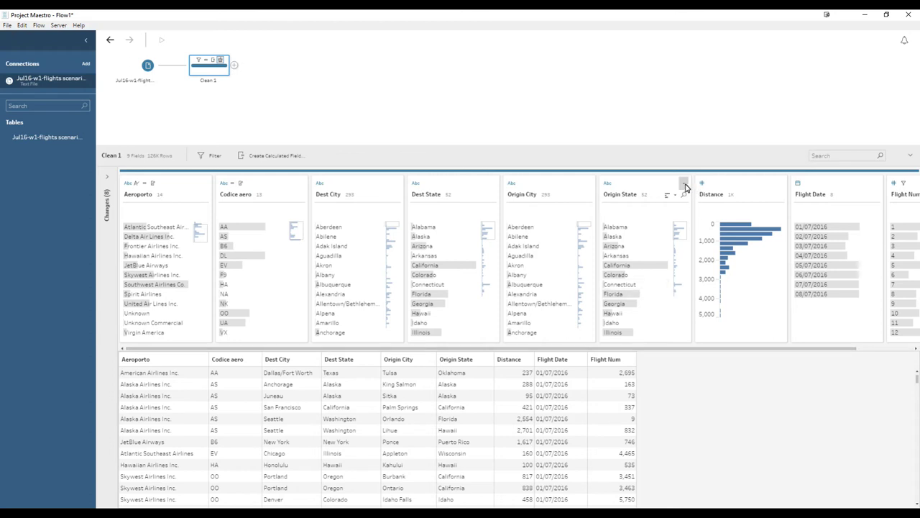
pyautogui.click(684, 185)
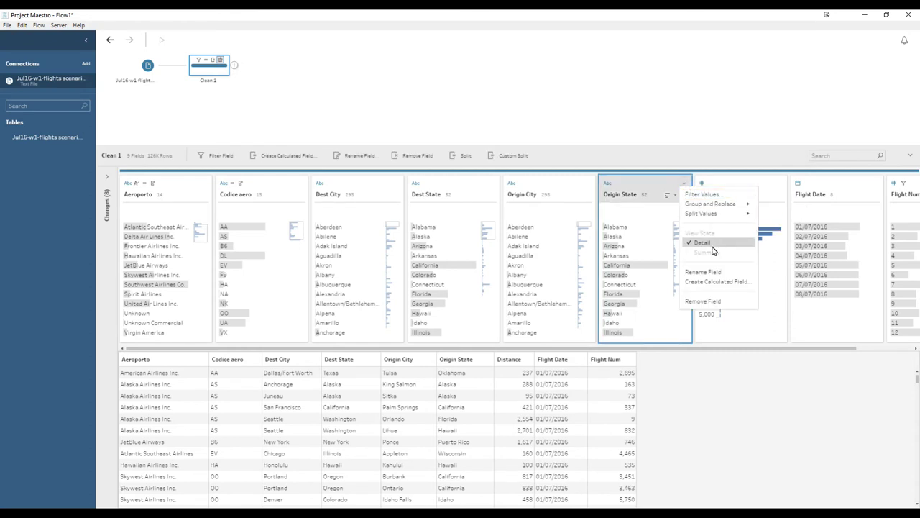
pyautogui.click(717, 282)
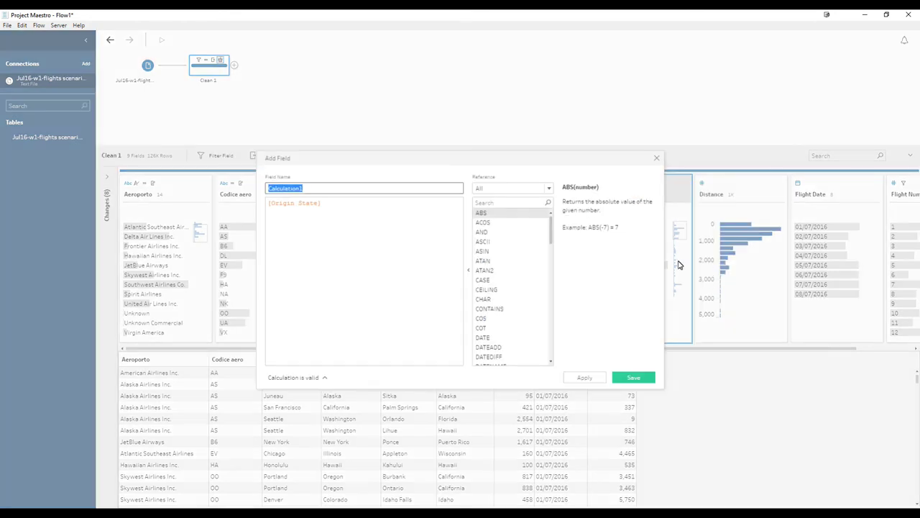
pyautogui.click(330, 213)
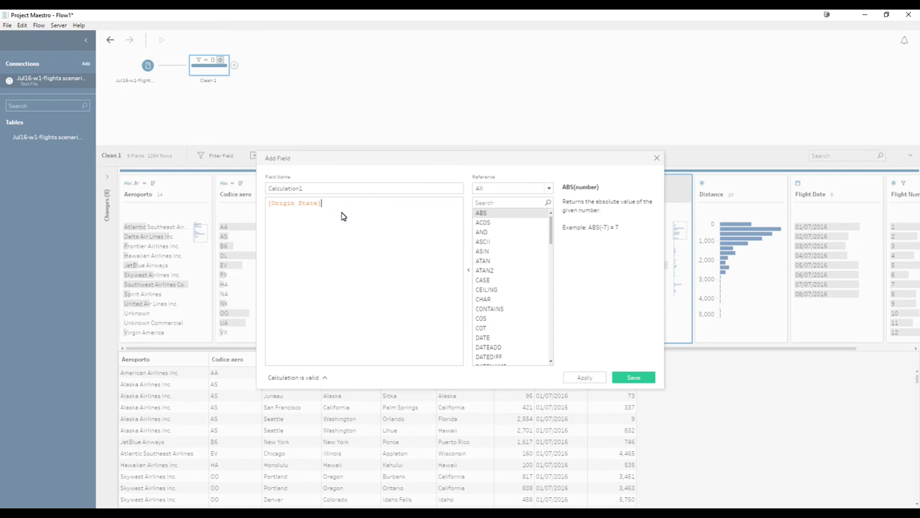
pyautogui.write('=des')
pyautogui.click(354, 219)
# Step: Name the calculated field Same State Flights, save it, and inspect the distribution of its false and true values
pyautogui.doubleClick(316, 189)
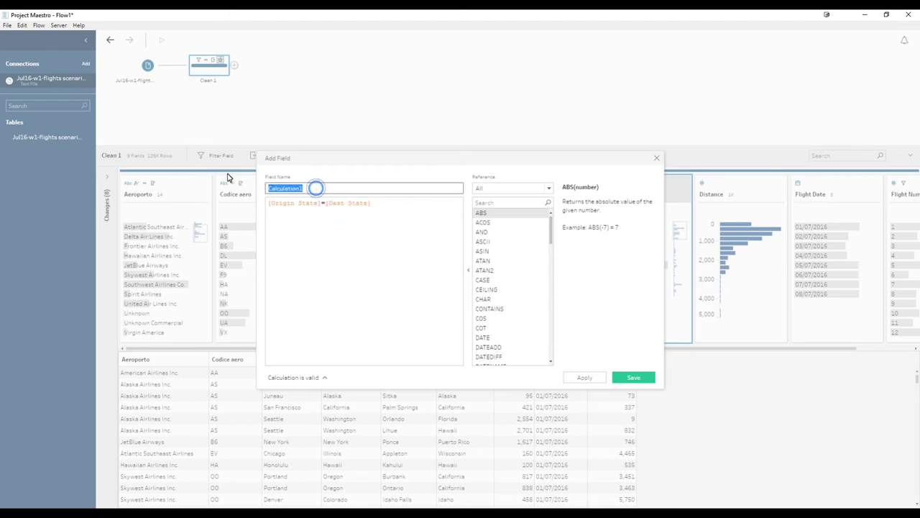
pyautogui.write('Same State Flights')
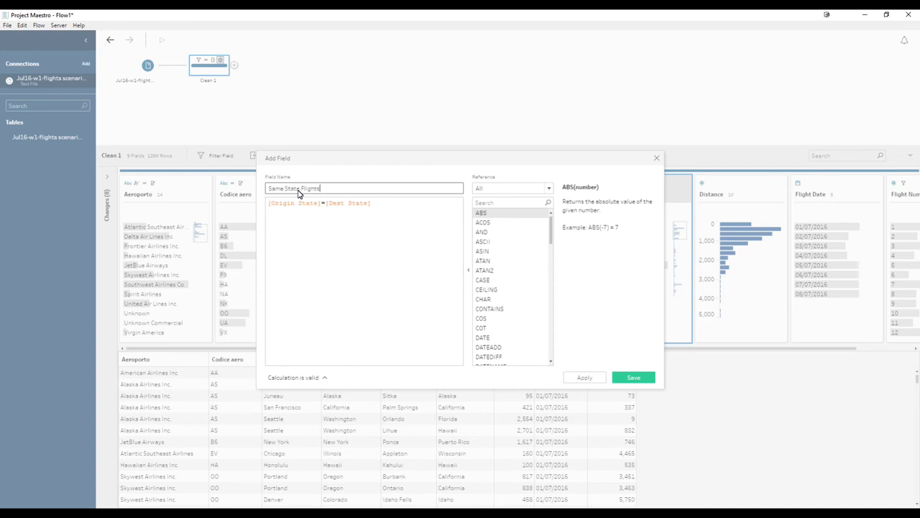
pyautogui.click(637, 377)
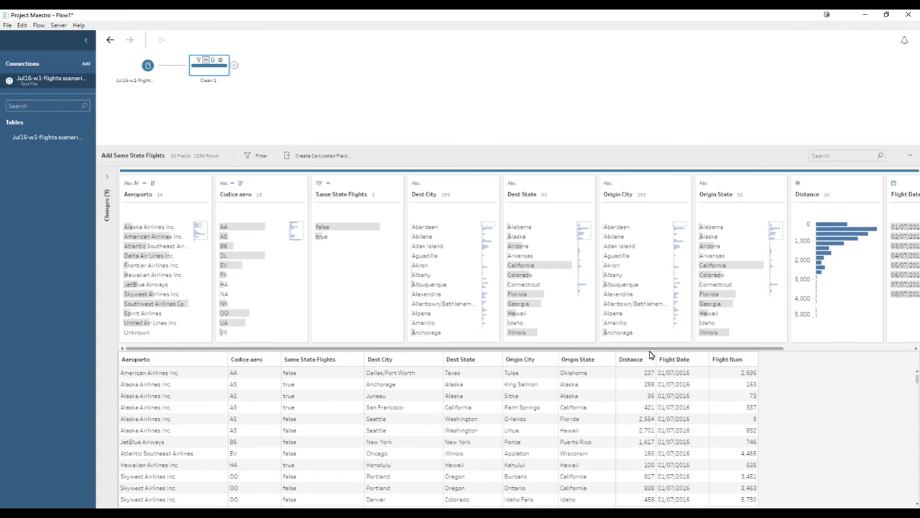
pyautogui.moveTo(683, 350); pyautogui.dragTo(787, 360)
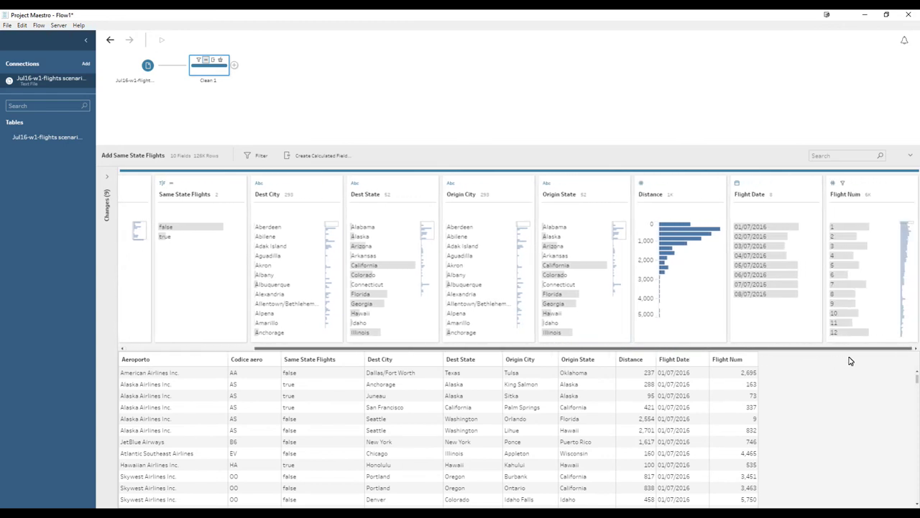
pyautogui.moveTo(173, 230)
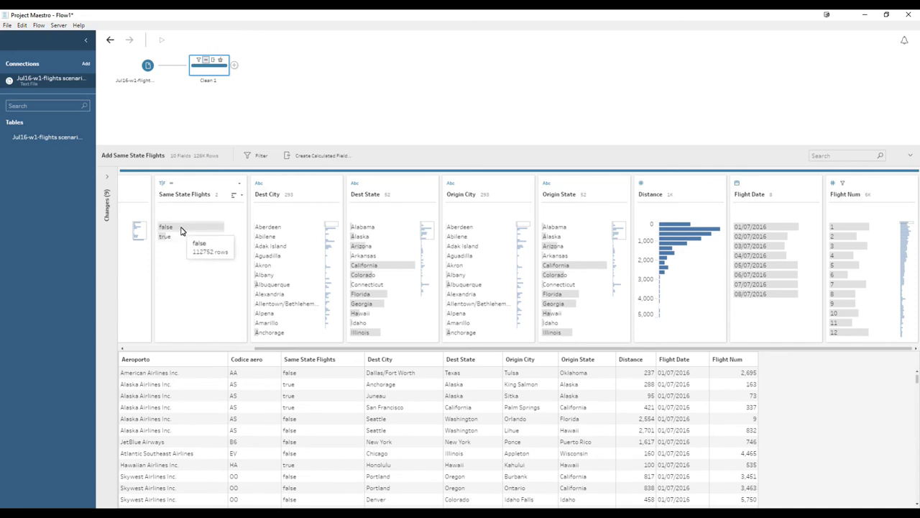
# Step: Add an output step to the flow directly after the Clean 1 step
pyautogui.moveTo(324, 350); pyautogui.dragTo(192, 351)
pyautogui.moveTo(323, 232)
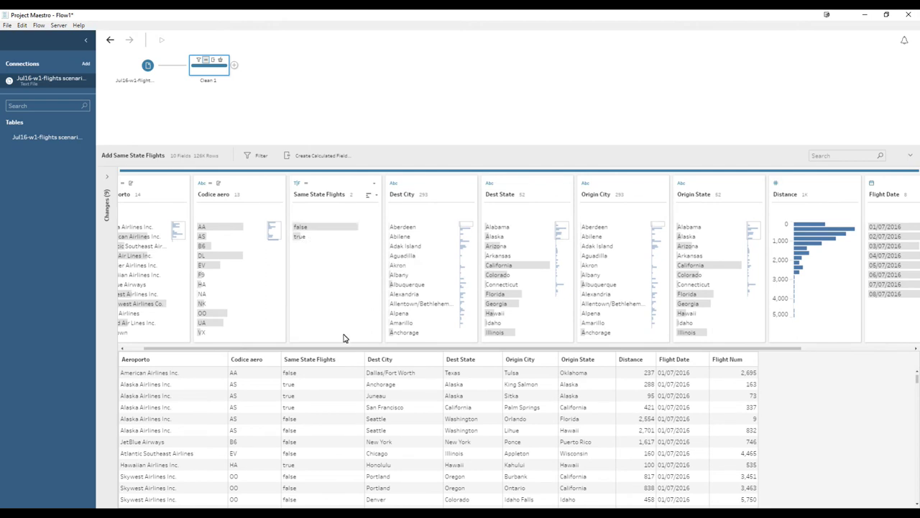
pyautogui.moveTo(335, 350); pyautogui.dragTo(273, 352)
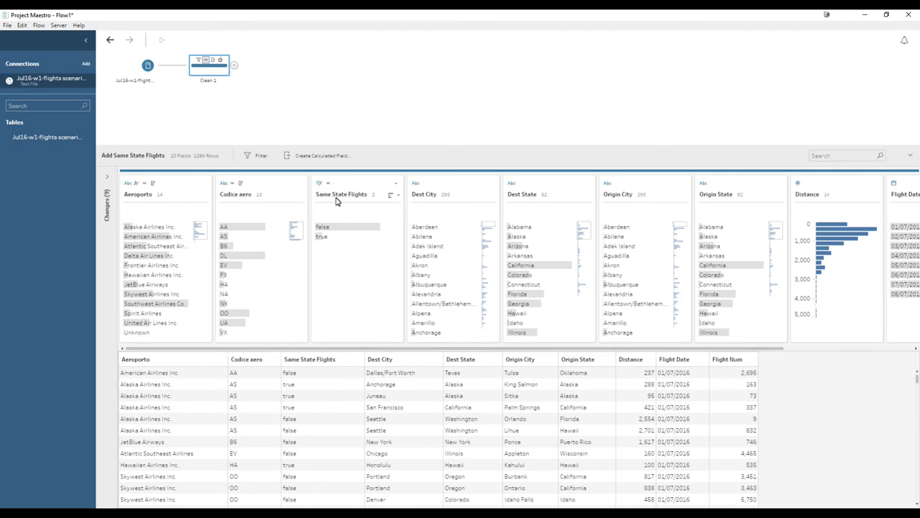
pyautogui.click(234, 66)
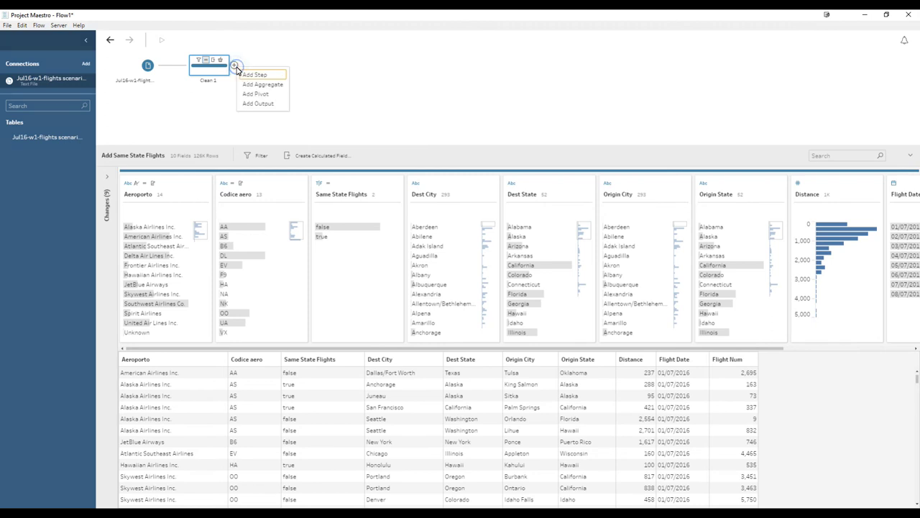
pyautogui.click(257, 104)
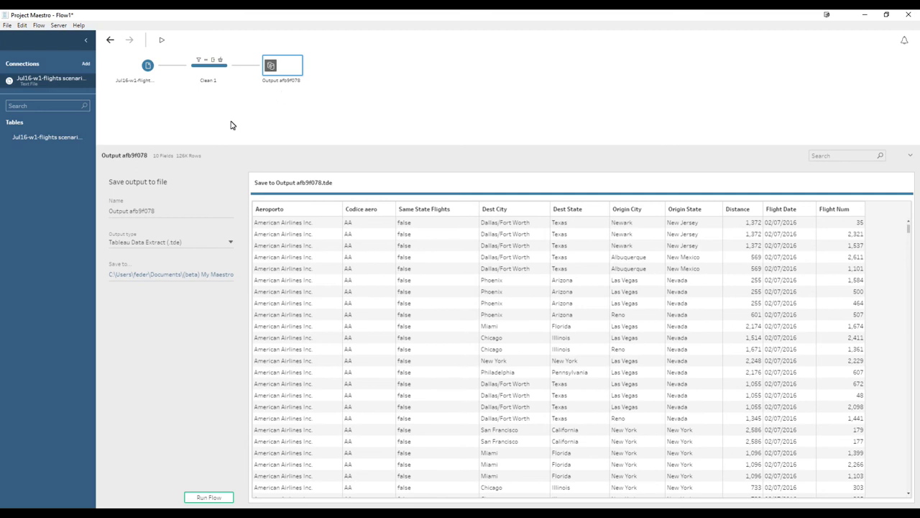
# Step: Check the output's name and the available output types, keeping Tableau Data Extract (.tde)
pyautogui.click(153, 214)
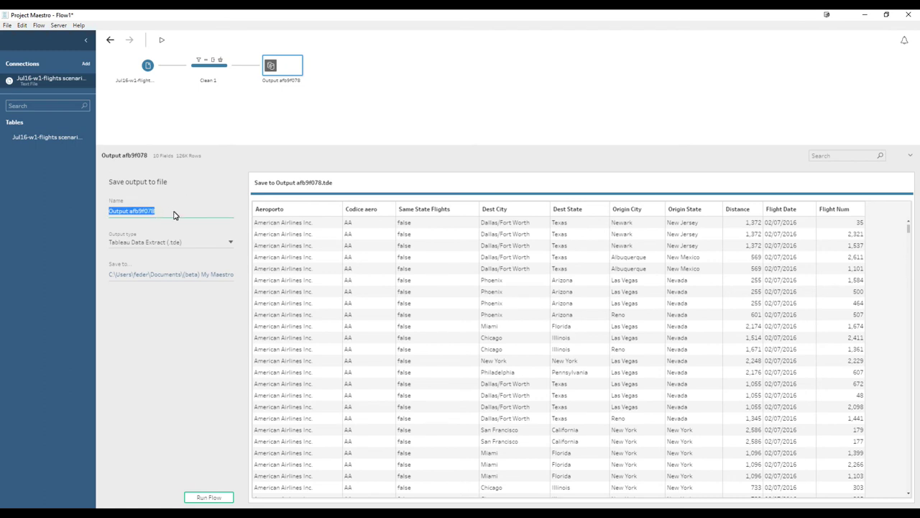
pyautogui.click(229, 245)
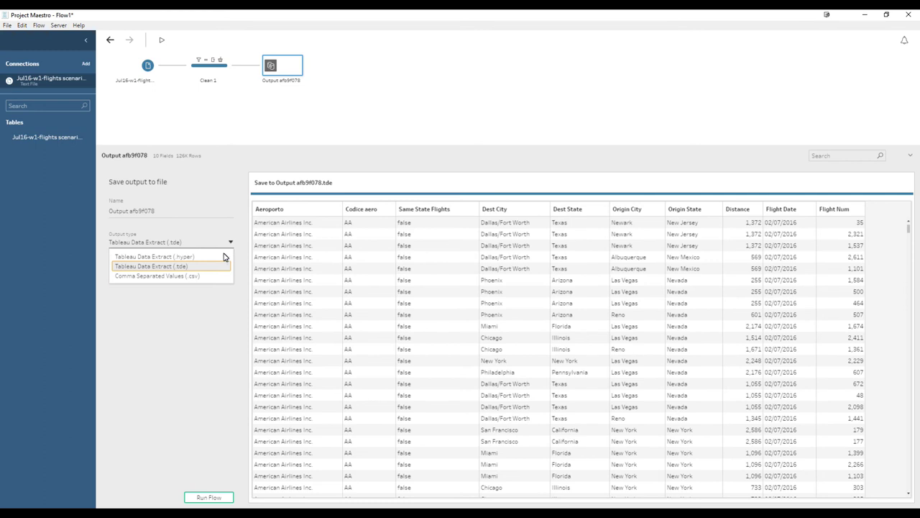
pyautogui.click(185, 348)
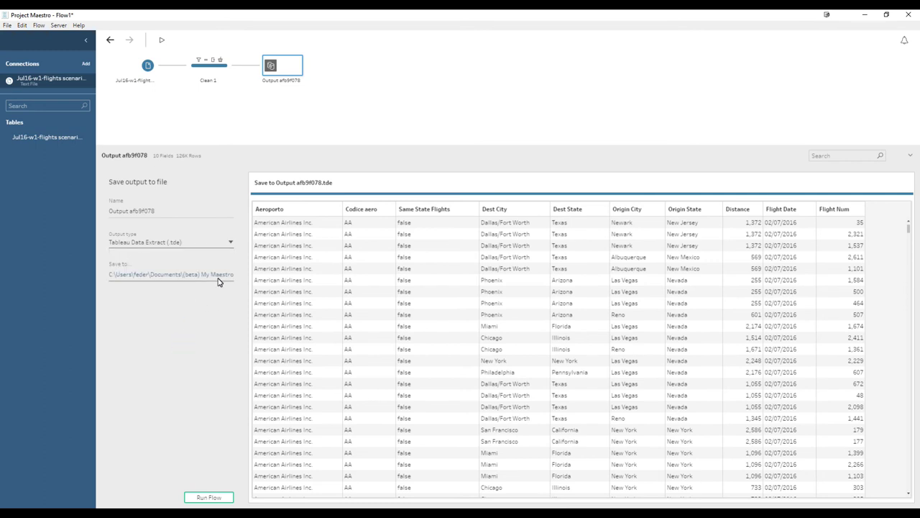
# Step: Set the output's save location to the Desktop folder and run the flow
pyautogui.click(218, 276)
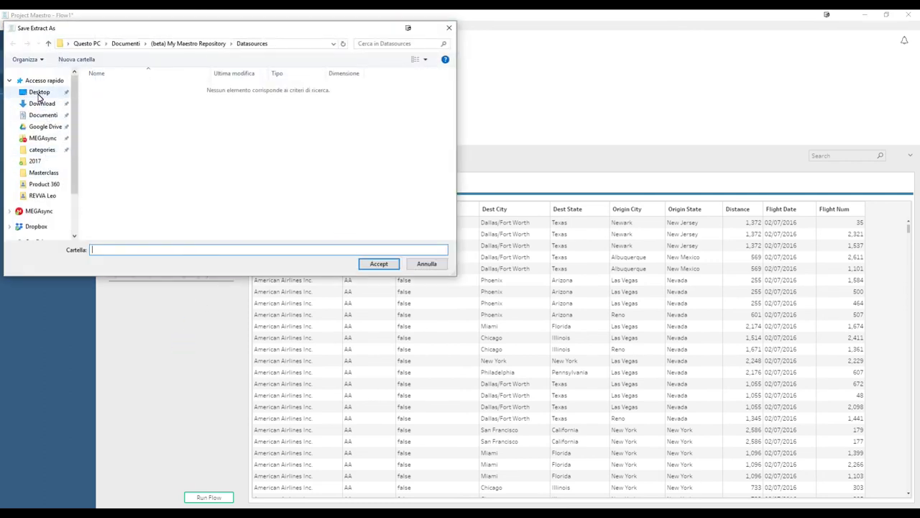
pyautogui.click(38, 92)
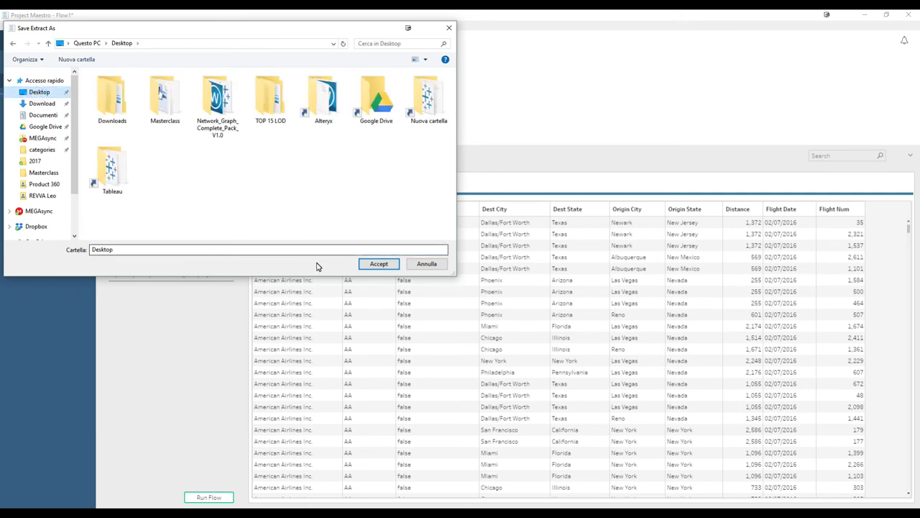
pyautogui.click(371, 263)
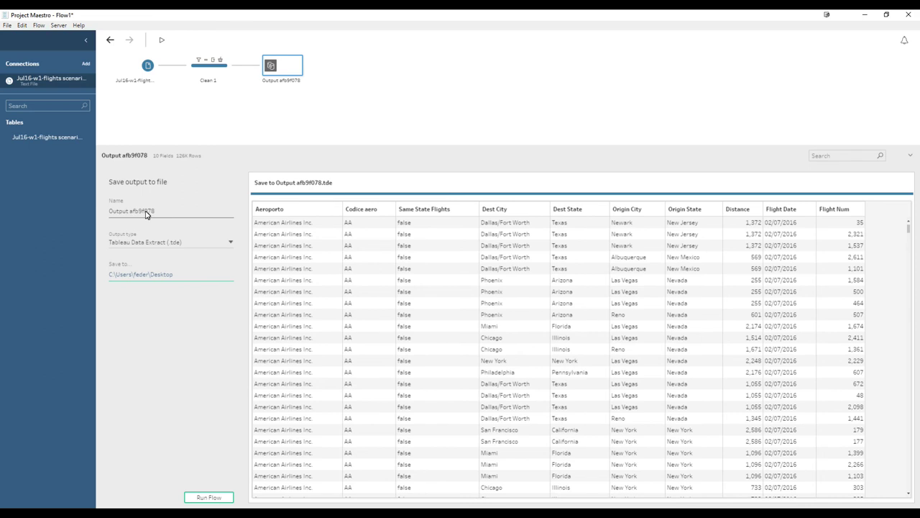
pyautogui.click(162, 41)
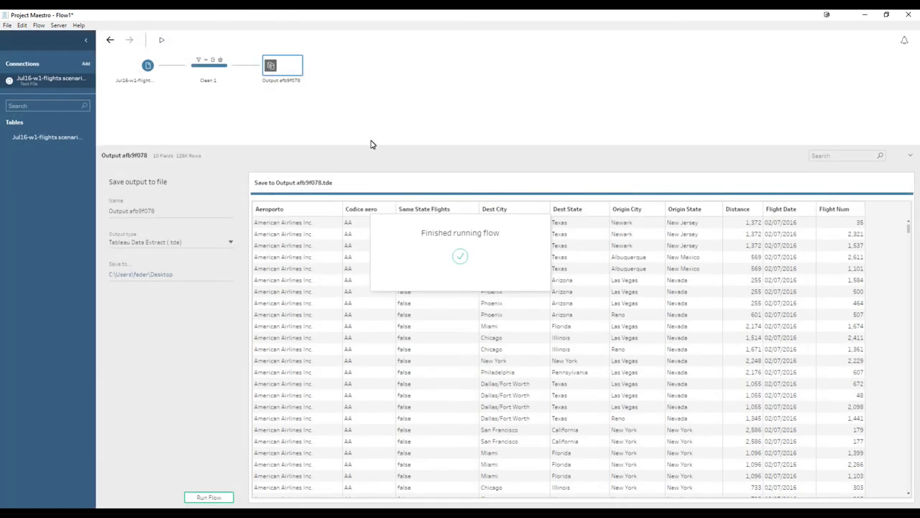
pyautogui.click(59, 25)
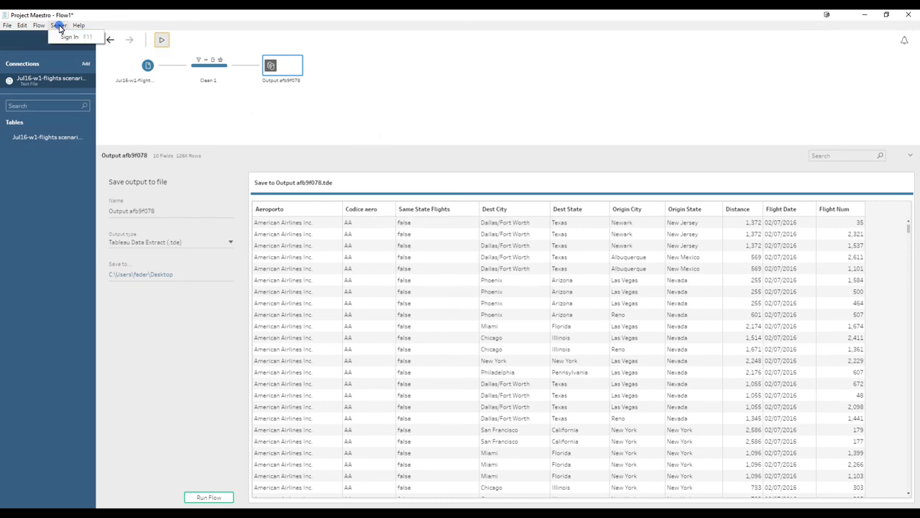
pyautogui.click(64, 38)
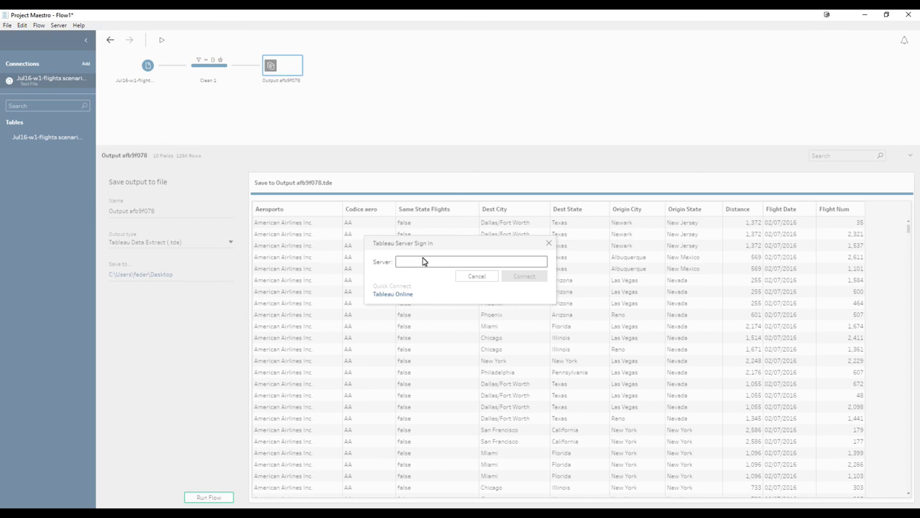
pyautogui.write('http://server.theinformationlab.it:8080')
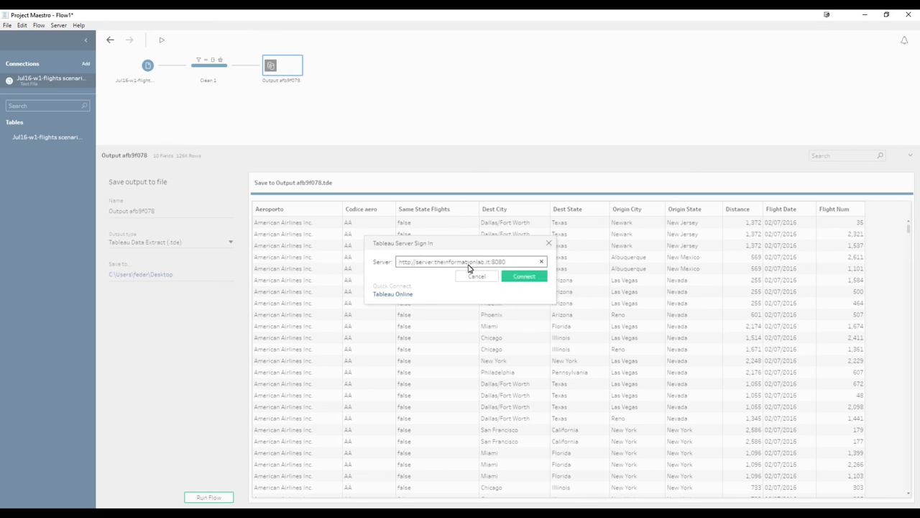
pyautogui.click(532, 278)
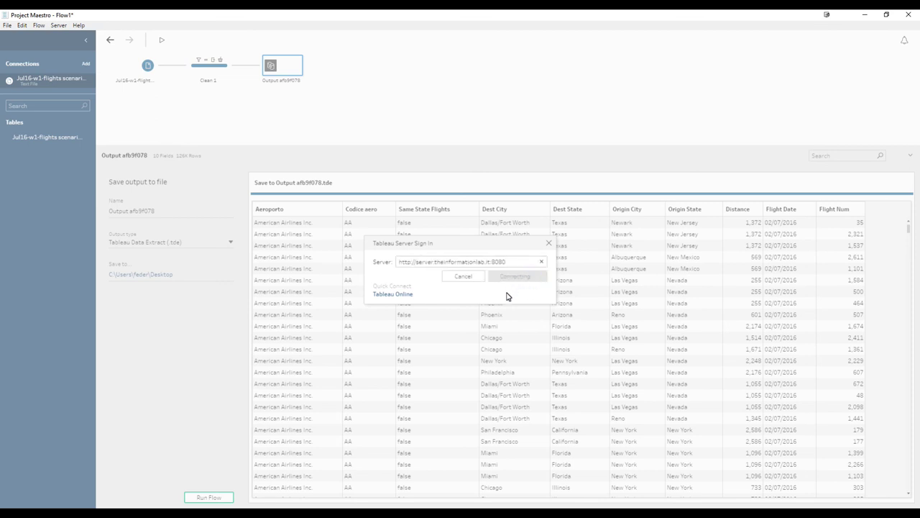